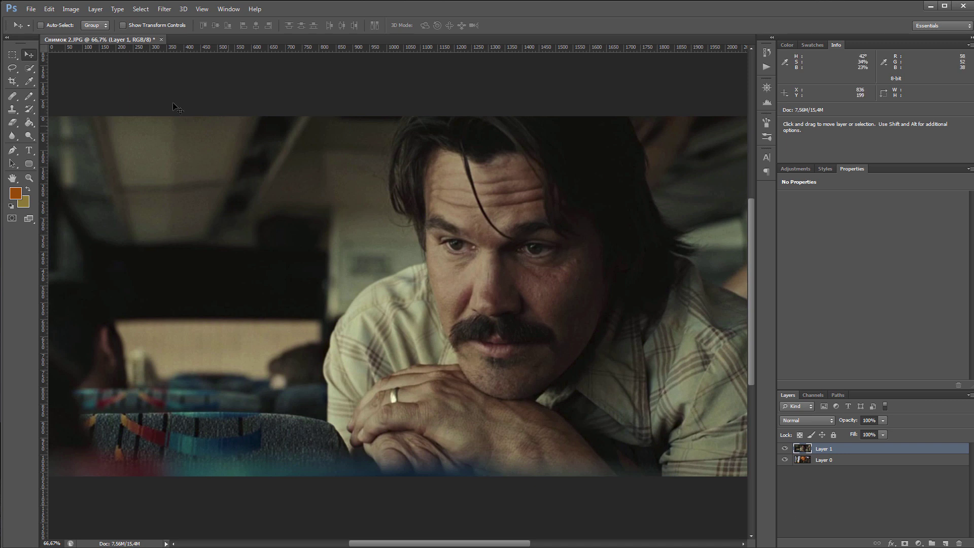
Select the skin area across the cheeks and nose with the Lasso and copy it to a new layer.
{"action": "left_click", "coordinate": [12, 67]}
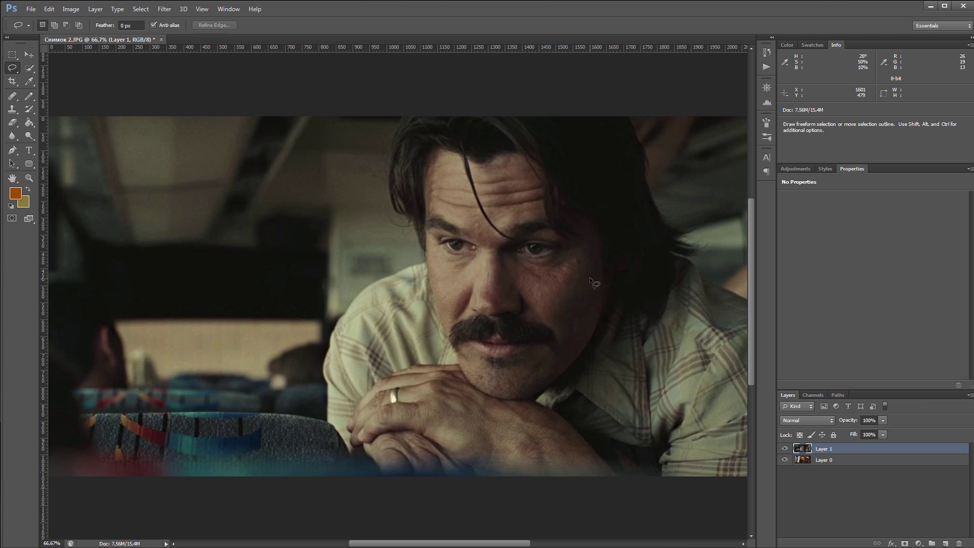
{"action": "mouse_move", "coordinate": [589, 276]}
{"action": "left_mouse_down"}
{"action": "mouse_move", "coordinate": [472, 262]}
{"action": "mouse_move", "coordinate": [435, 283]}
{"action": "mouse_move", "coordinate": [445, 302]}
{"action": "mouse_move", "coordinate": [475, 296]}
{"action": "mouse_move", "coordinate": [552, 309]}
{"action": "mouse_move", "coordinate": [584, 304]}
{"action": "mouse_move", "coordinate": [589, 277]}
{"action": "left_mouse_up"}
{"action": "key", "text": "ctrl+j"}
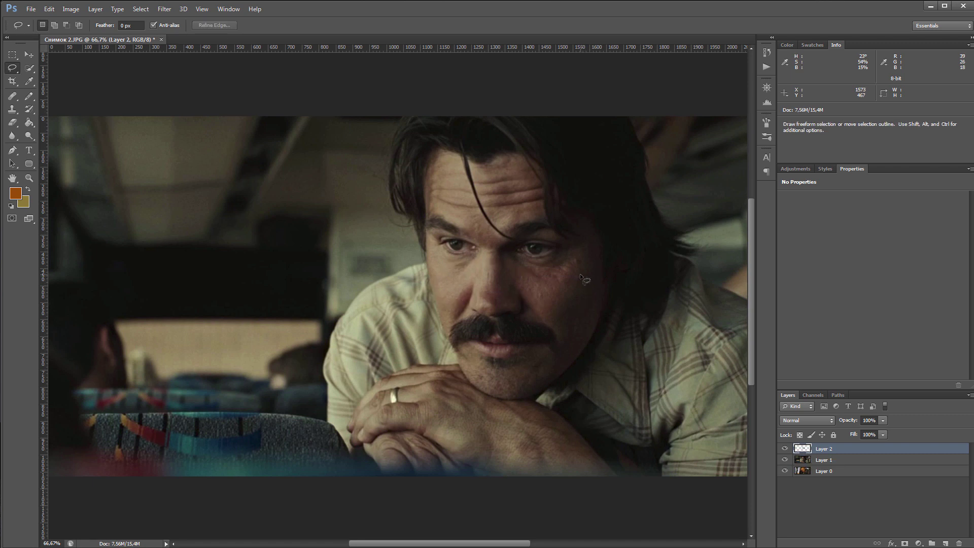
Load the copied skin patch's outline as a selection and apply the Average blur to it.
{"action": "left_click", "coordinate": [803, 452], "text": "ctrl"}
{"action": "left_click", "coordinate": [166, 9]}
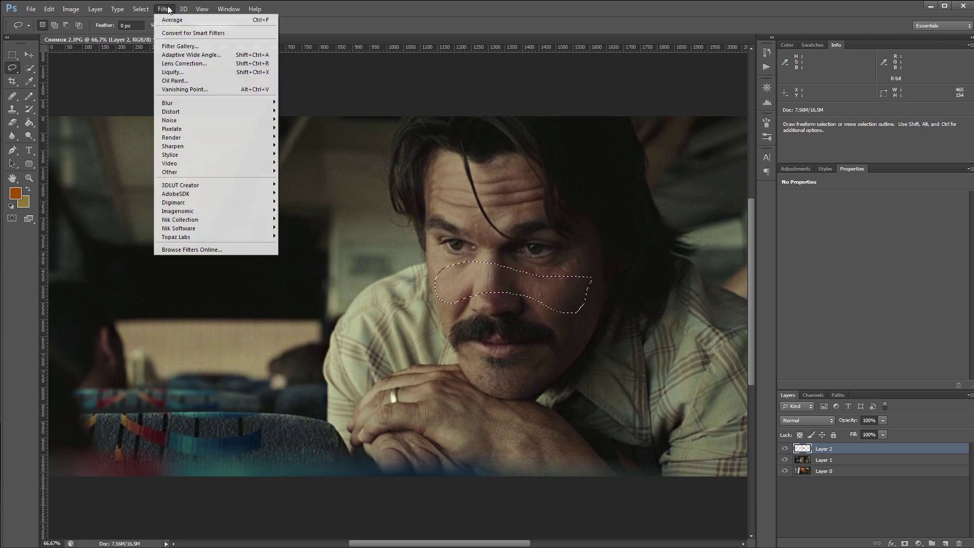
{"action": "mouse_move", "coordinate": [221, 103]}
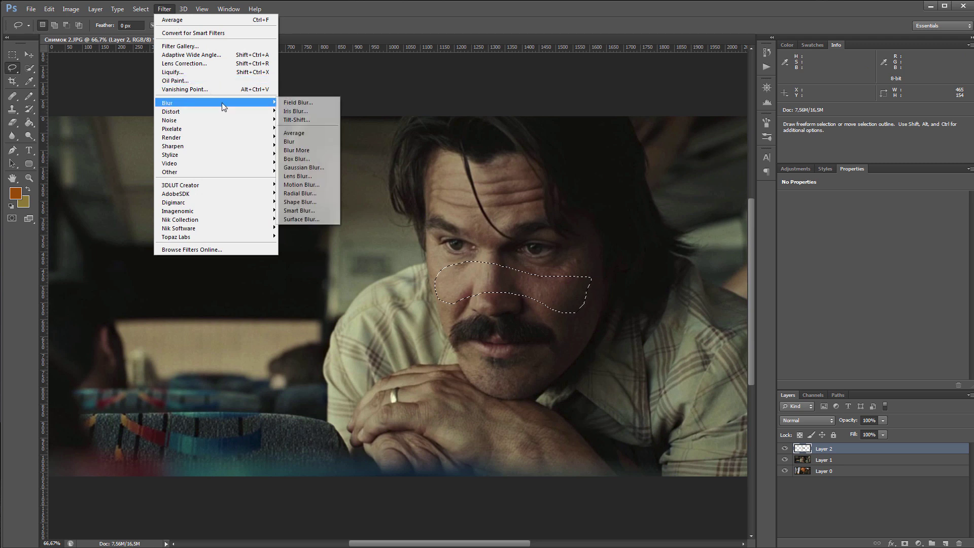
{"action": "left_click", "coordinate": [315, 133]}
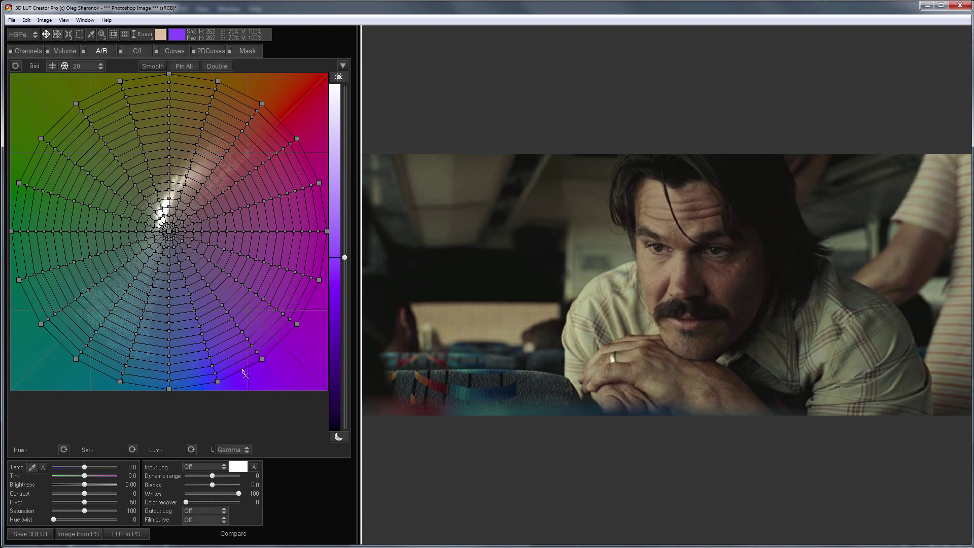
In 3D LUT Creator, load the image from Photoshop and display its alpha channel, then return to the colour view.
{"action": "left_click", "coordinate": [89, 533]}
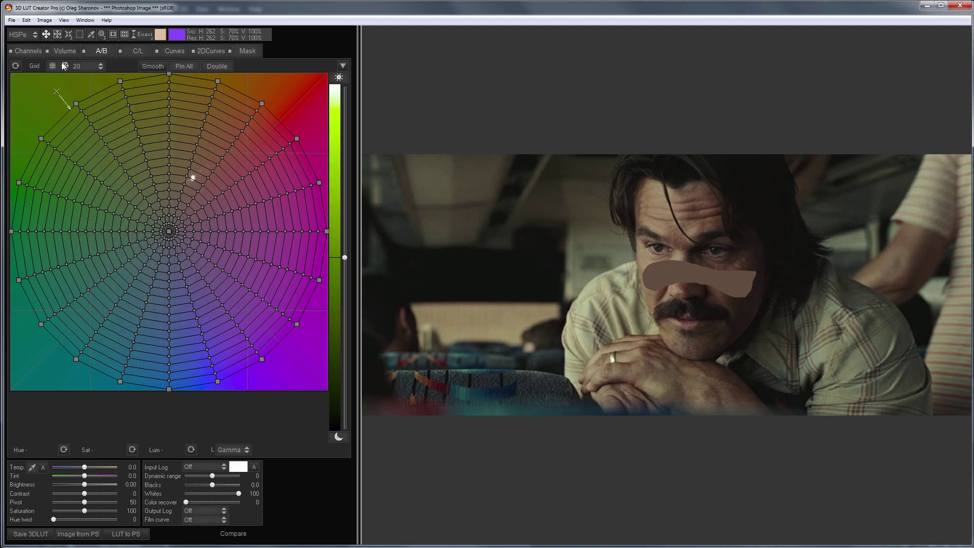
{"action": "left_click", "coordinate": [64, 20]}
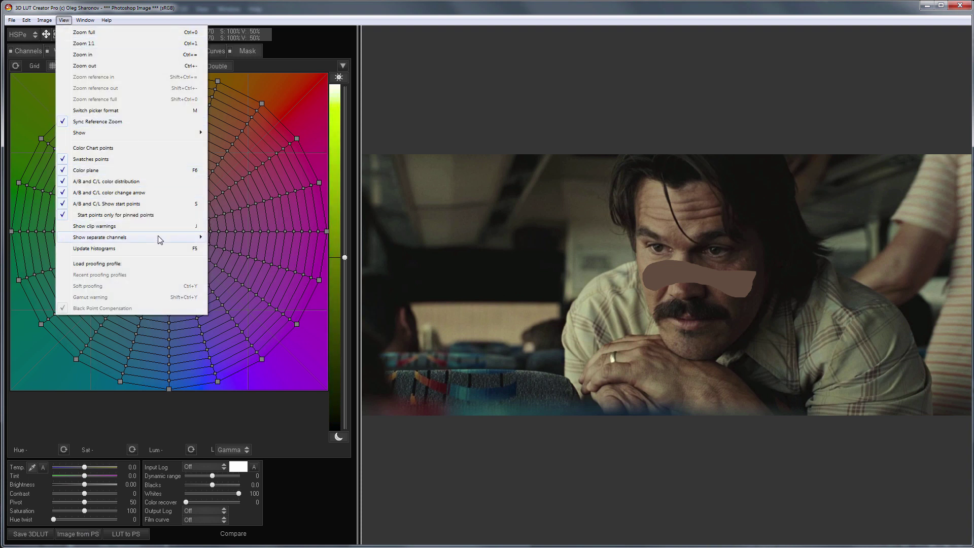
{"action": "mouse_move", "coordinate": [158, 237]}
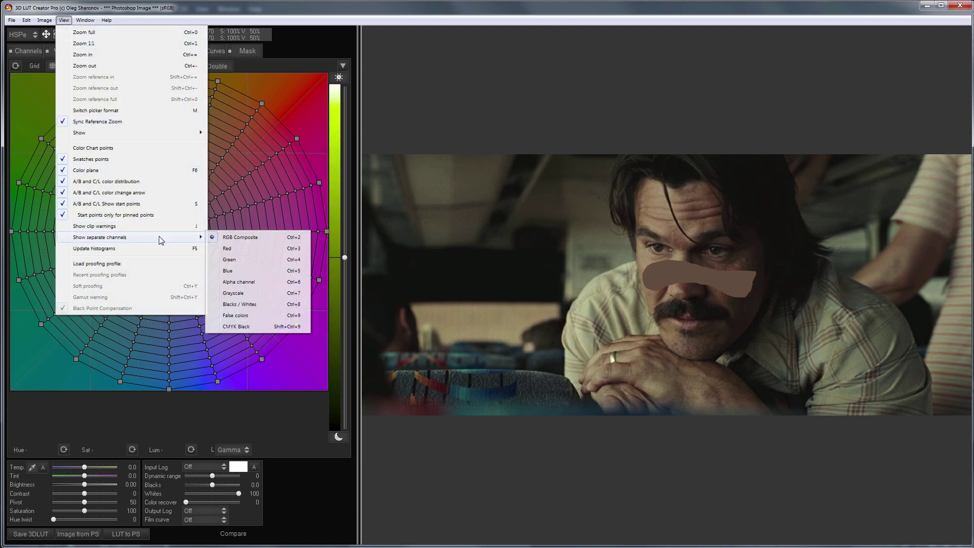
{"action": "left_click", "coordinate": [271, 284]}
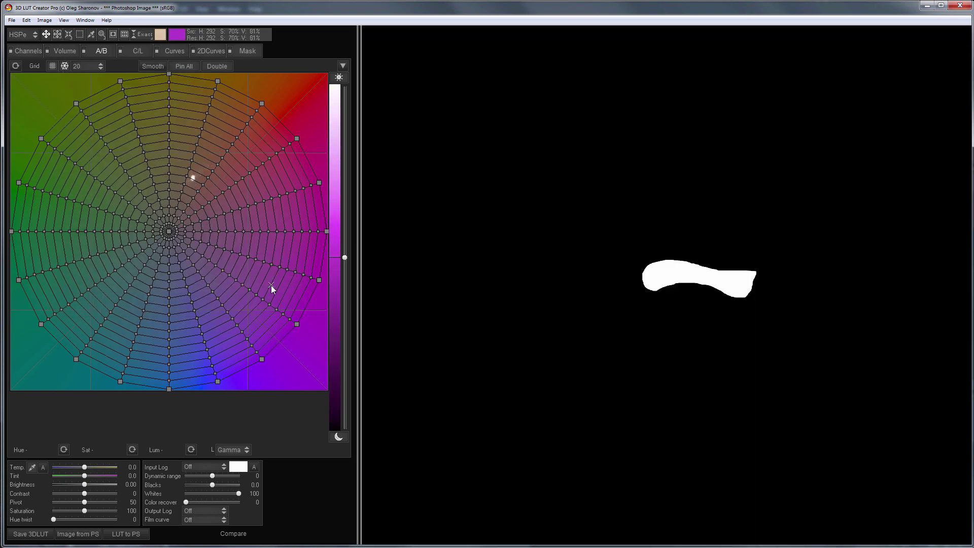
{"action": "key", "text": "a"}
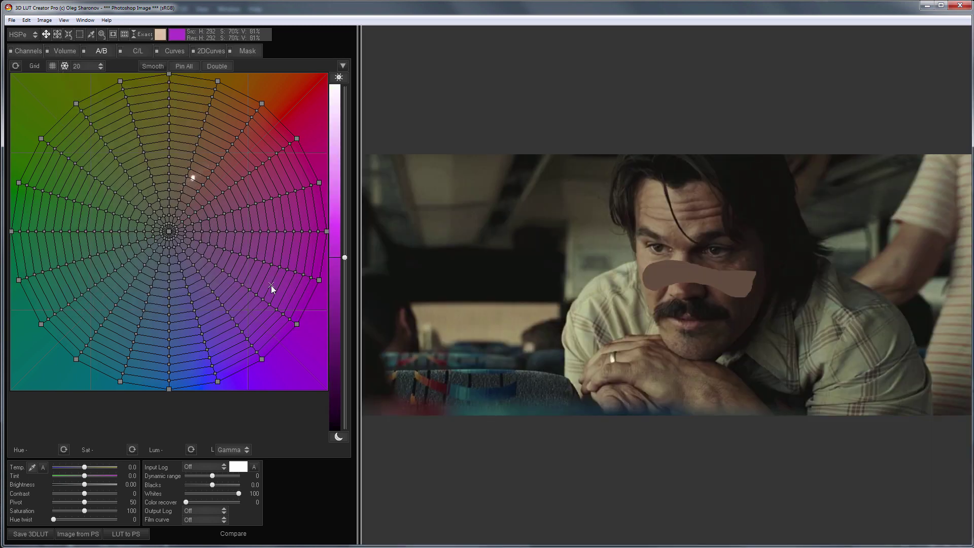
Open the Analyzer, sample the averaged skin patch as a swatch and rotate the vectorscope in 3D.
{"action": "left_click", "coordinate": [85, 19]}
{"action": "left_click", "coordinate": [100, 43]}
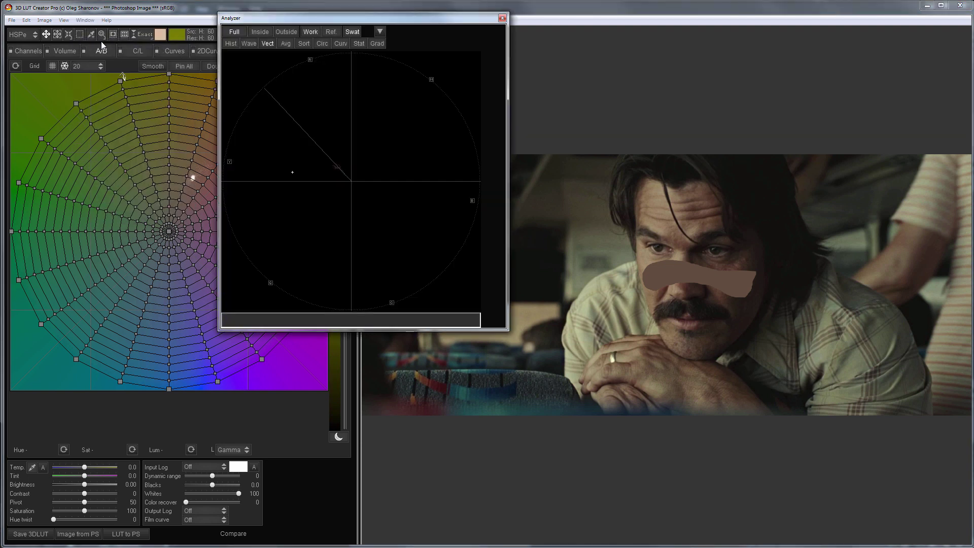
{"action": "left_click", "coordinate": [727, 274]}
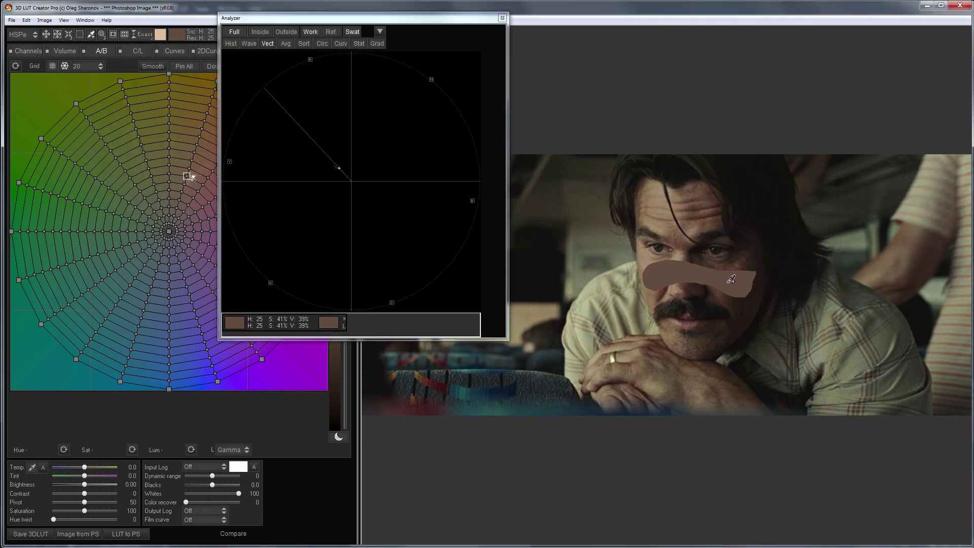
{"action": "left_click", "coordinate": [63, 20]}
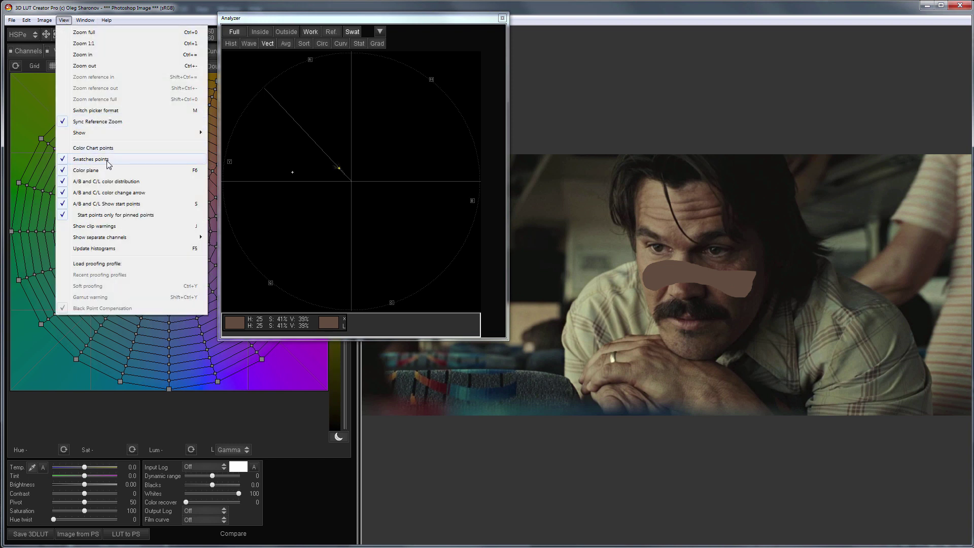
{"action": "left_click", "coordinate": [444, 19]}
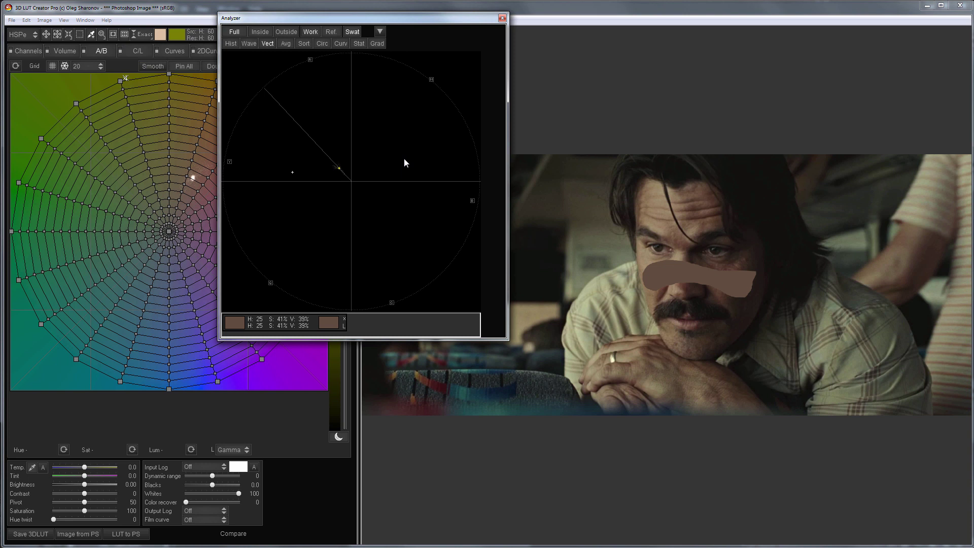
{"action": "left_click", "coordinate": [360, 165]}
{"action": "left_click_drag", "start_coordinate": [336, 181], "coordinate": [417, 238]}
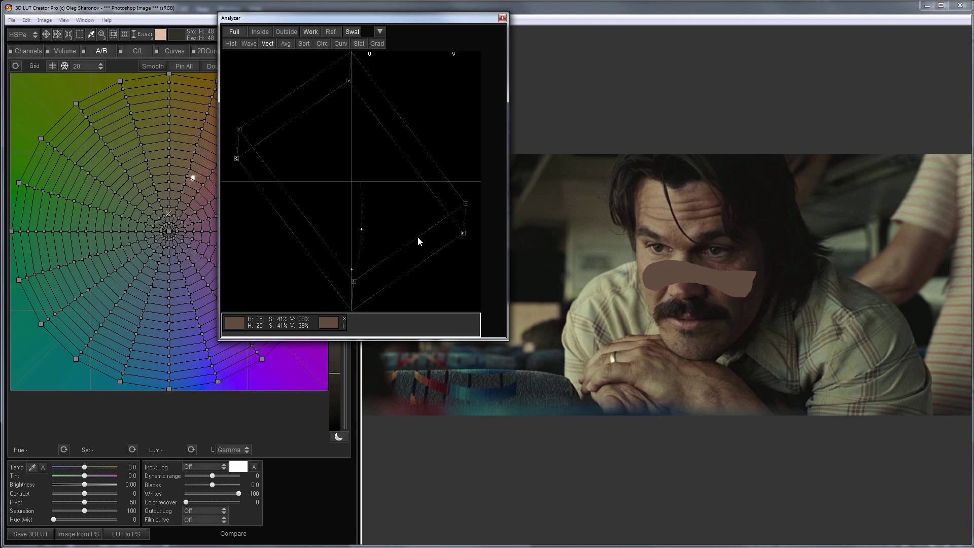
Deselect the skin patch in Photoshop, then reload the image into 3D LUT Creator to examine it in the vectorscope.
{"action": "key", "text": "alt+Tab"}
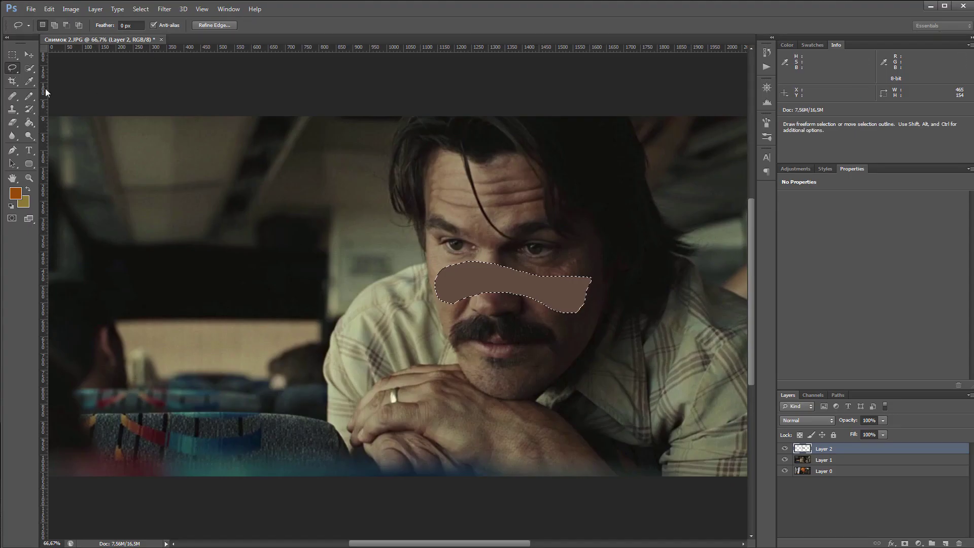
{"action": "left_click", "coordinate": [562, 294]}
{"action": "left_click_drag", "start_coordinate": [564, 286], "coordinate": [561, 305]}
{"action": "key", "text": "alt+Tab"}
{"action": "left_click", "coordinate": [77, 531]}
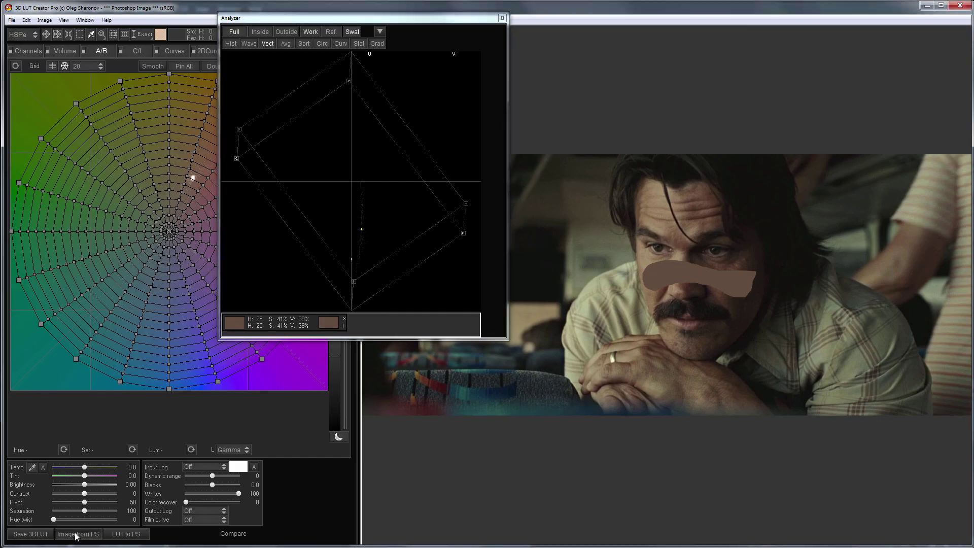
{"action": "mouse_move", "coordinate": [390, 225]}
{"action": "left_mouse_down"}
{"action": "mouse_move", "coordinate": [541, 231]}
{"action": "mouse_move", "coordinate": [237, 260]}
{"action": "mouse_move", "coordinate": [364, 262]}
{"action": "mouse_move", "coordinate": [314, 260]}
{"action": "left_mouse_up"}
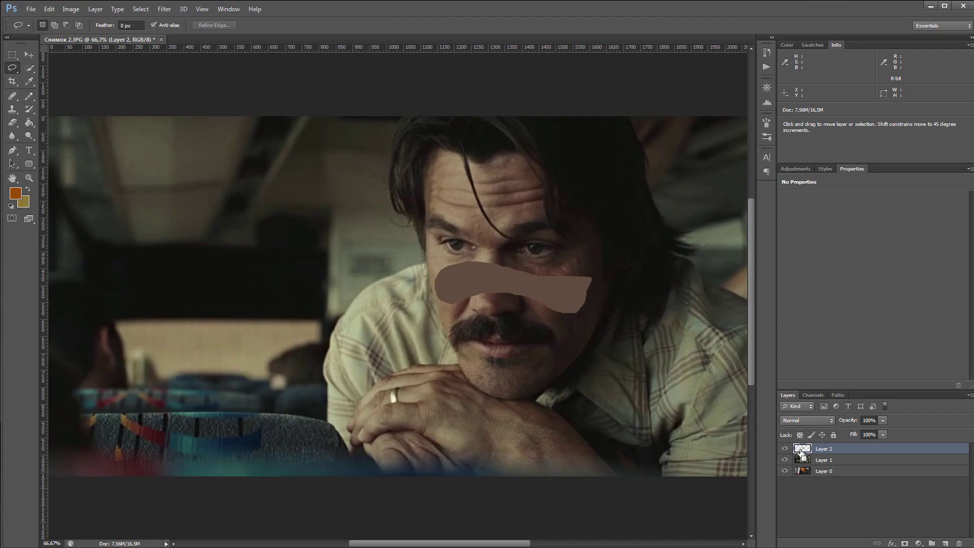
In Photoshop, reselect the patch area and hide Layer 2, then reload the image into 3D LUT Creator.
{"action": "left_click", "coordinate": [785, 449]}
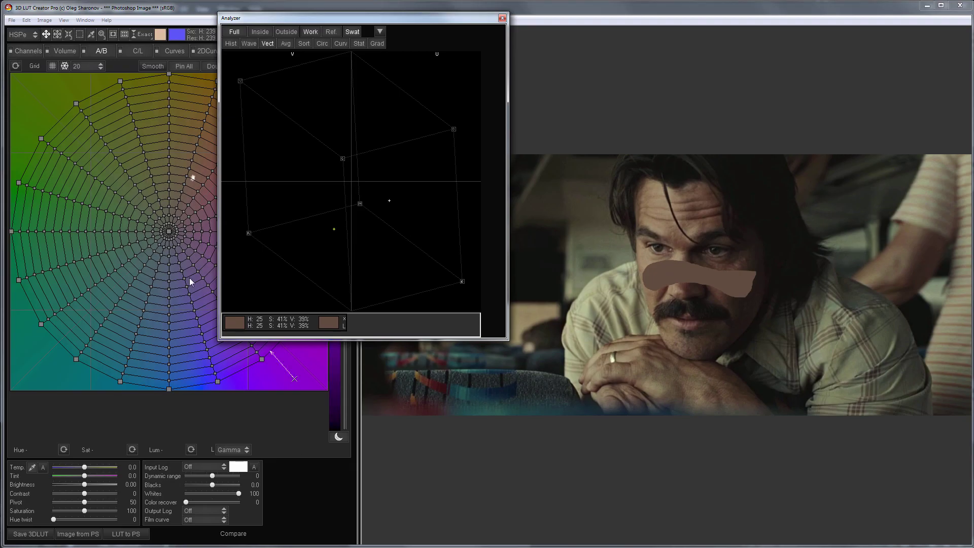
{"action": "left_click", "coordinate": [78, 535]}
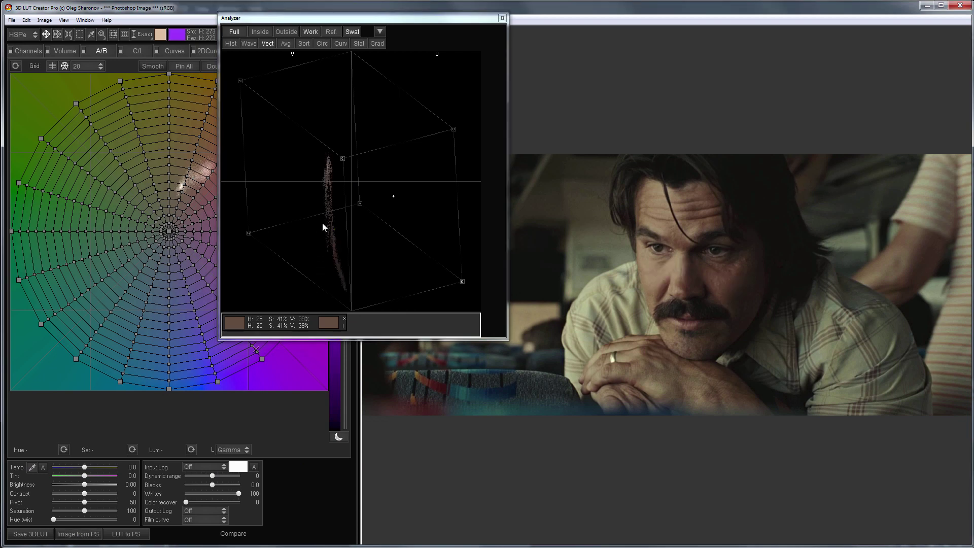
Rotate the 3D vectorscope to examine how the unblurred skin tones spread around the averaged swatch.
{"action": "left_click_drag", "start_coordinate": [323, 227], "coordinate": [472, 239]}
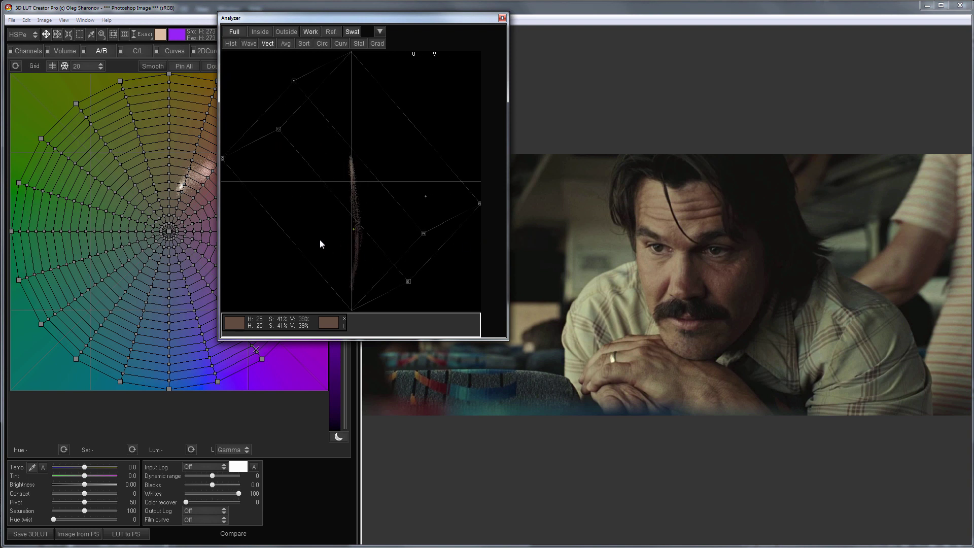
{"action": "left_click_drag", "start_coordinate": [320, 244], "coordinate": [423, 241]}
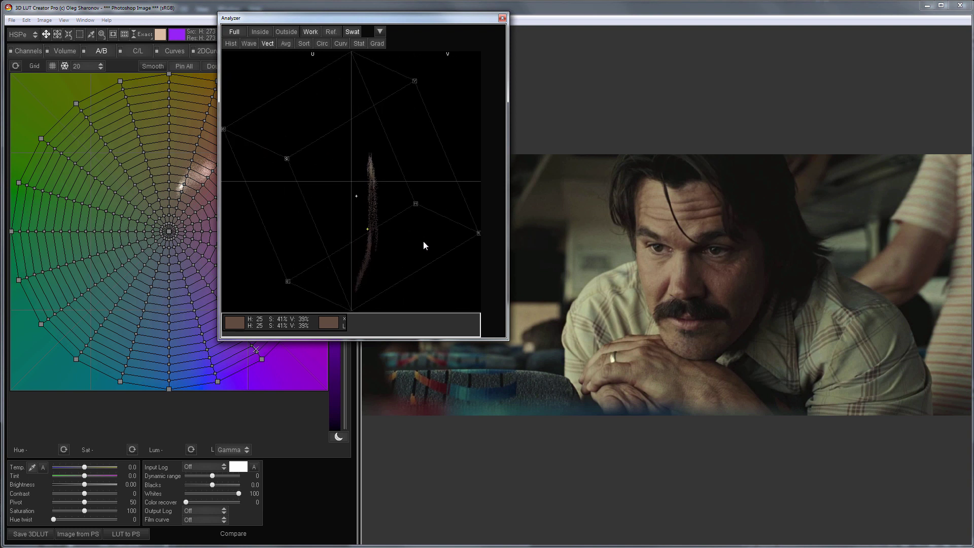
{"action": "double_click", "coordinate": [398, 232]}
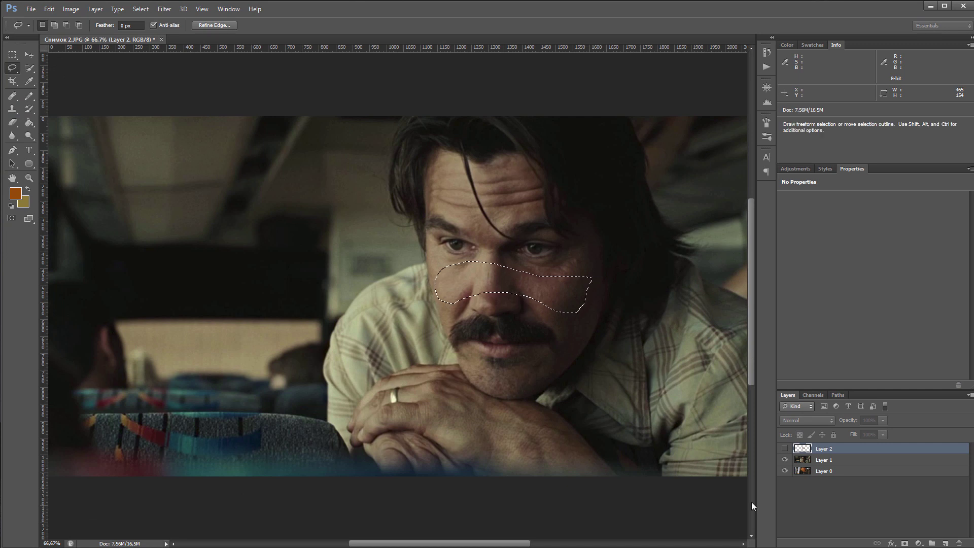
Back in Photoshop, show Layer 2 again and add a Curves adjustment layer masked to the patch selection.
{"action": "left_click", "coordinate": [785, 448]}
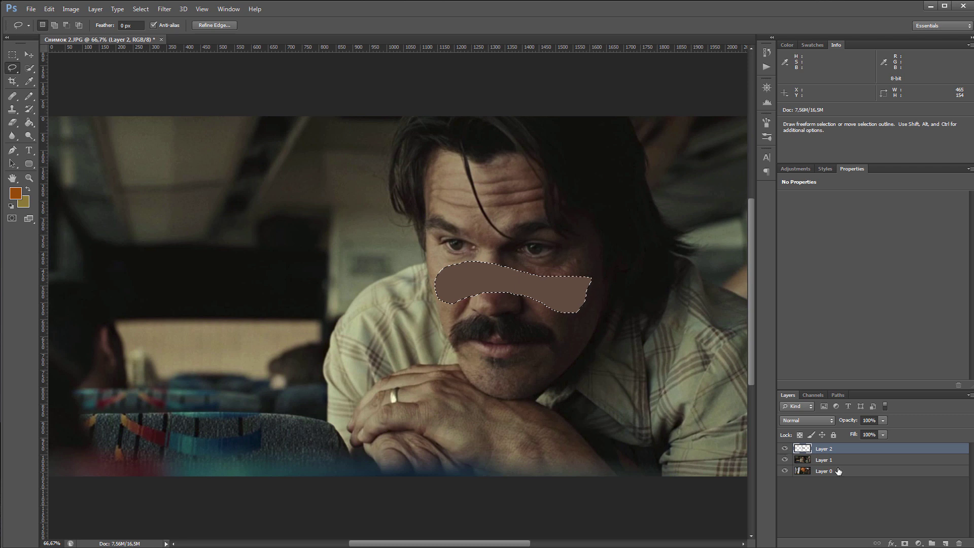
{"action": "left_click", "coordinate": [918, 543]}
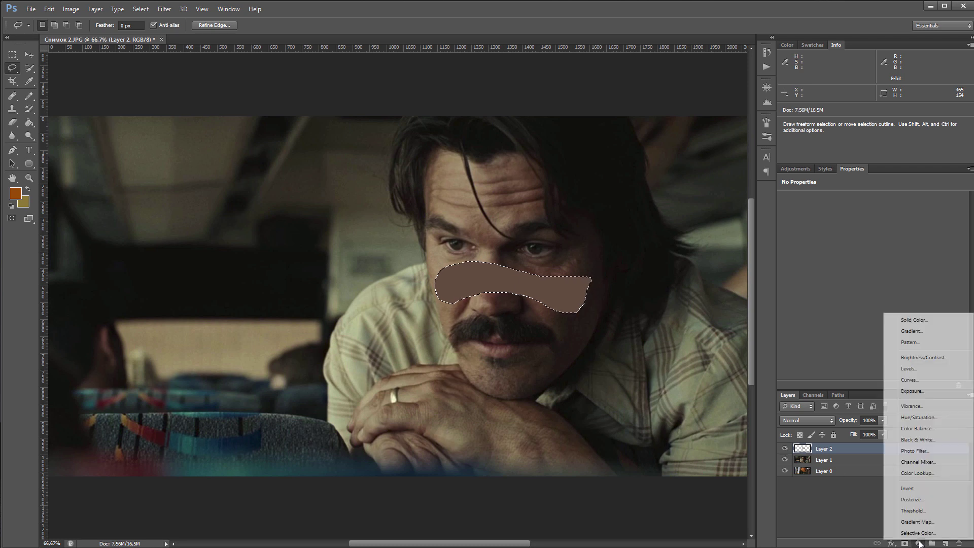
{"action": "left_click", "coordinate": [924, 382]}
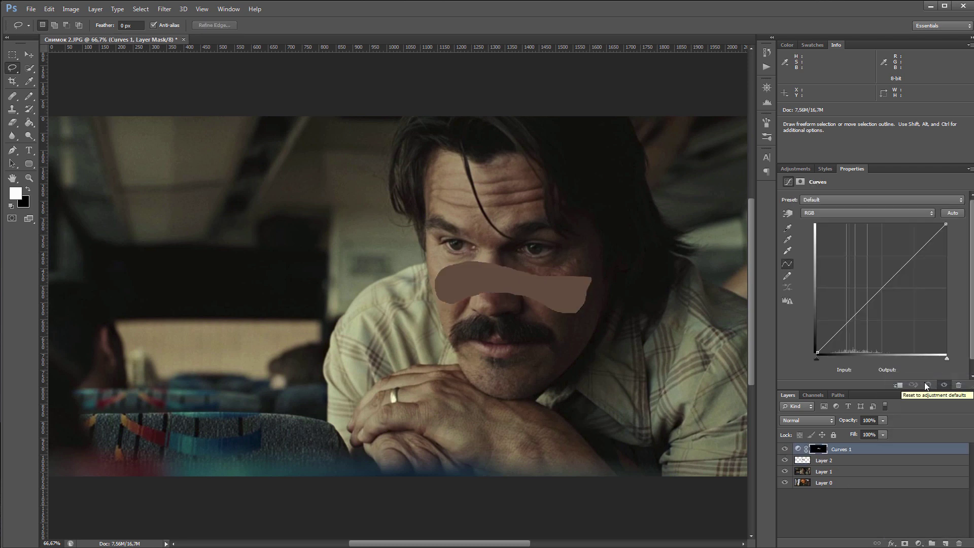
Set the Curves target midtone colour to the averaged skin patch's colour, 634b3a, without saving it as a default.
{"action": "left_click", "coordinate": [798, 449]}
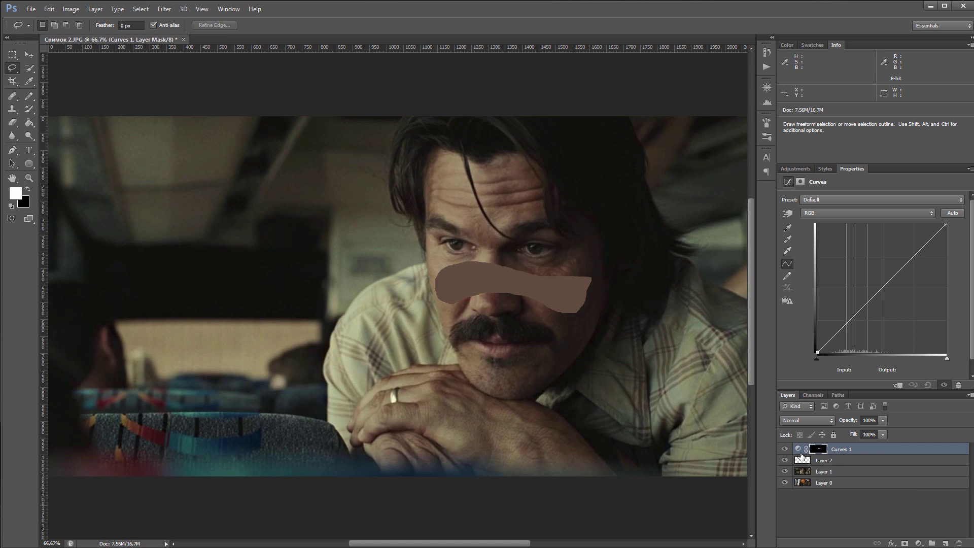
{"action": "double_click", "coordinate": [787, 240]}
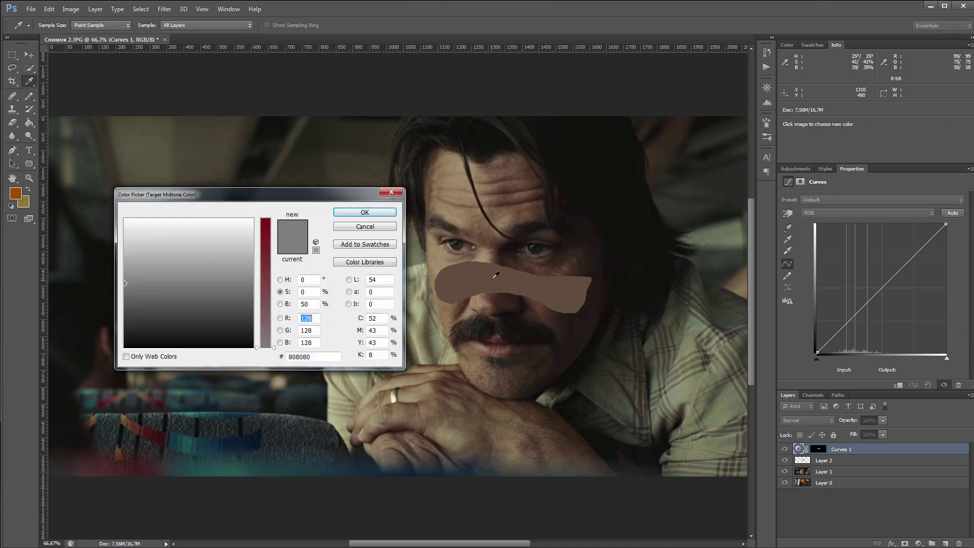
{"action": "left_click", "coordinate": [495, 274]}
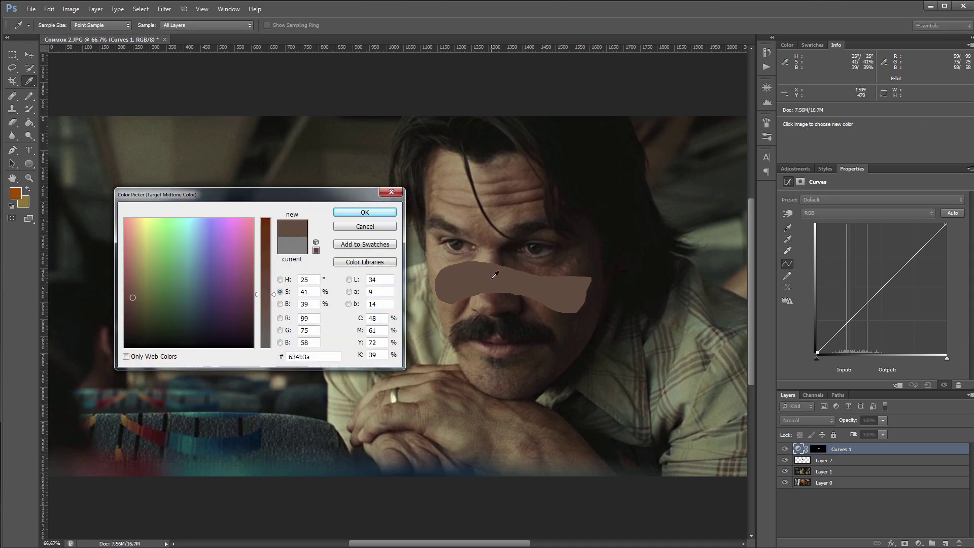
{"action": "left_click", "coordinate": [379, 213]}
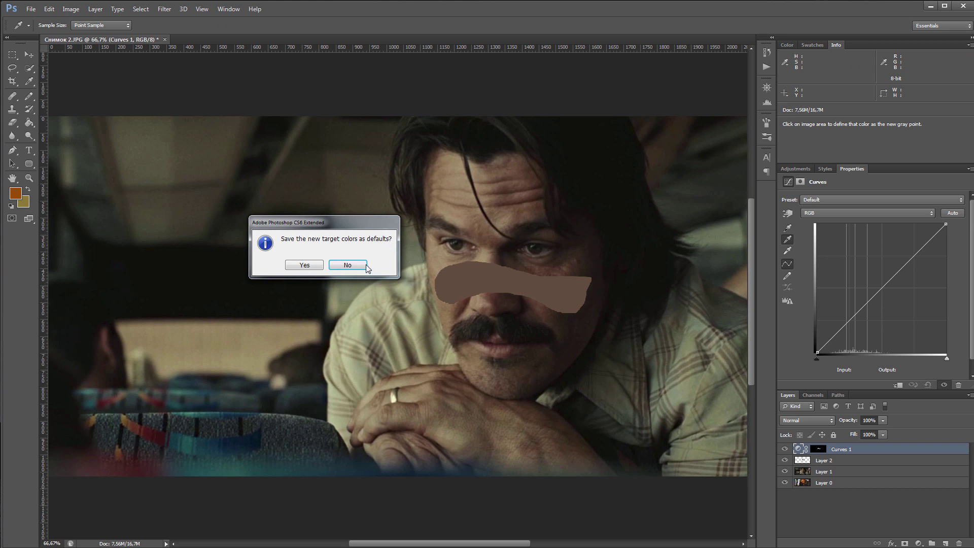
{"action": "left_click", "coordinate": [352, 266]}
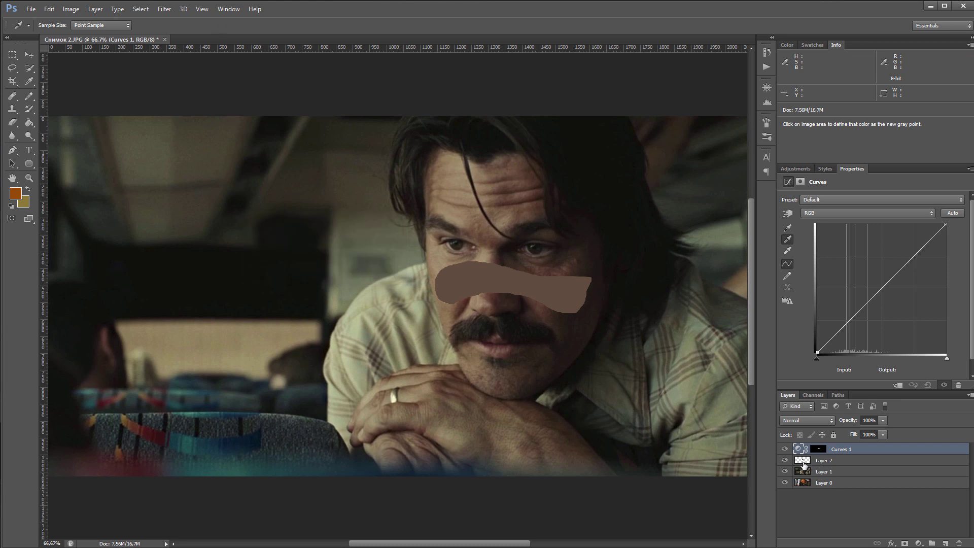
Hide Layer 2 and Layer 1 to expose Layer 0, and disable the mask of the Curves 1 adjustment layer.
{"action": "left_click", "coordinate": [785, 461]}
{"action": "left_click", "coordinate": [785, 471]}
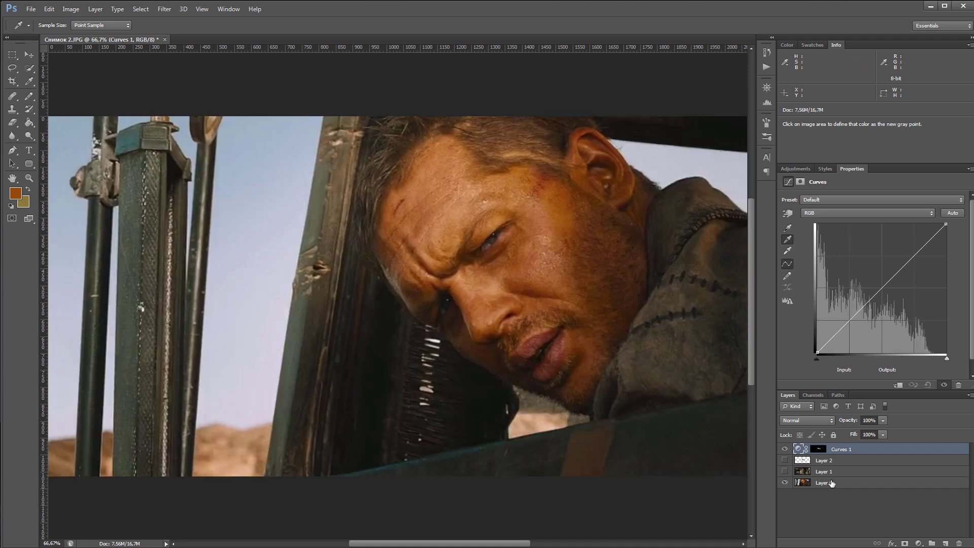
{"action": "left_click", "coordinate": [833, 483]}
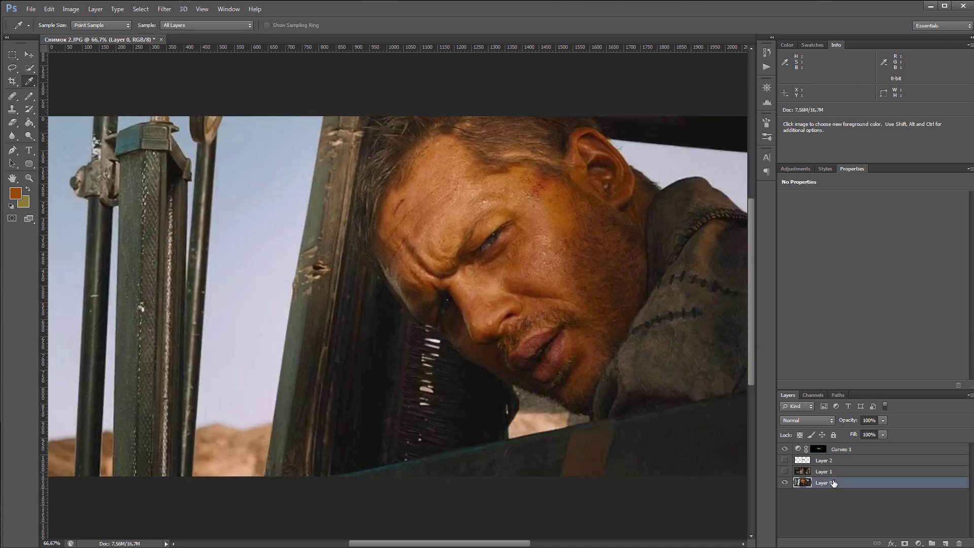
{"action": "left_click", "coordinate": [798, 450]}
{"action": "left_click", "coordinate": [818, 450], "text": "shift"}
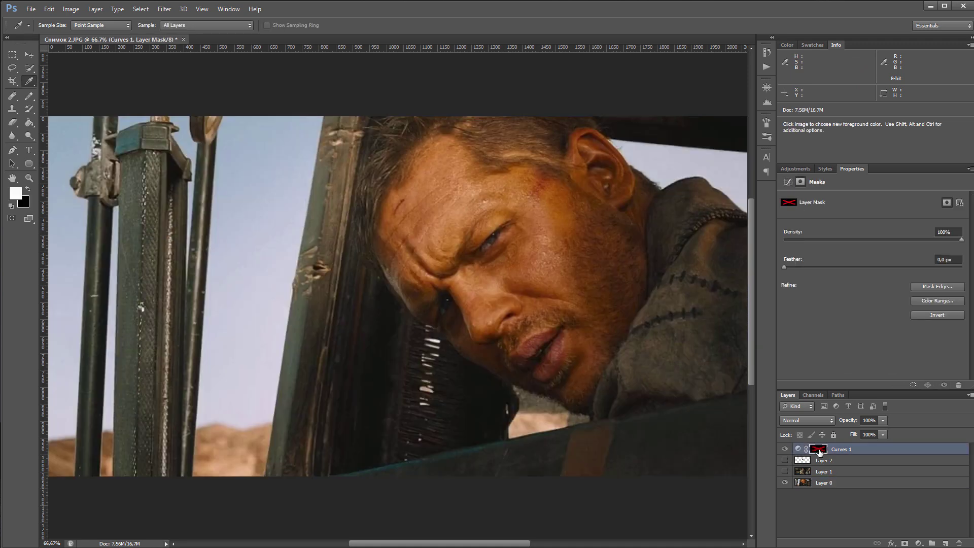
{"action": "left_click", "coordinate": [798, 449]}
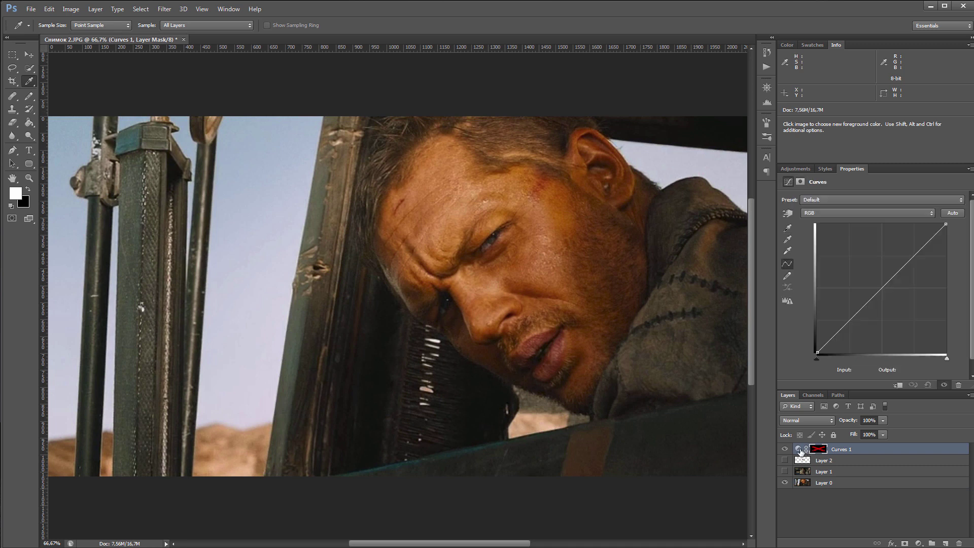
Set the Curves grey point from the man's orange cheek near his ear, and compare the result with Layer 1 and the unadjusted still.
{"action": "left_click", "coordinate": [787, 239]}
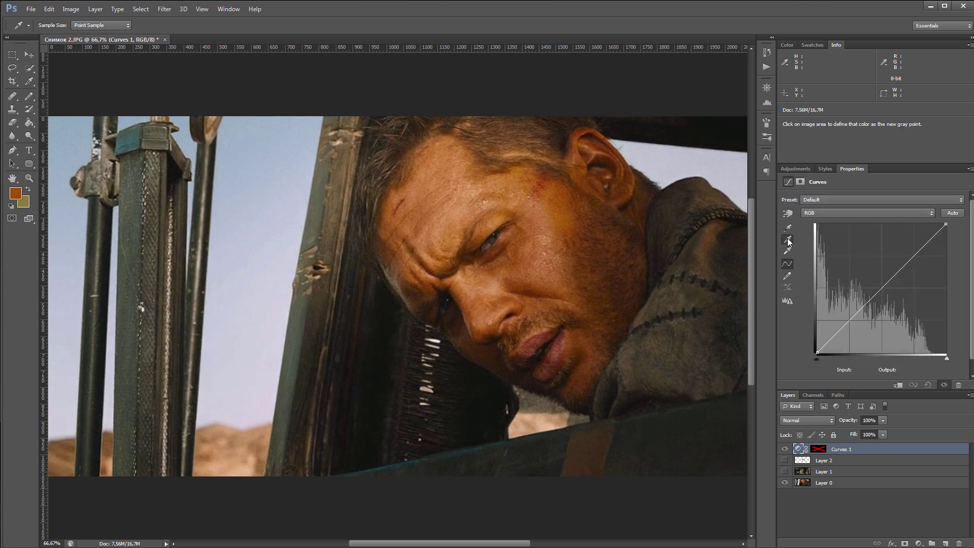
{"action": "left_click", "coordinate": [561, 217]}
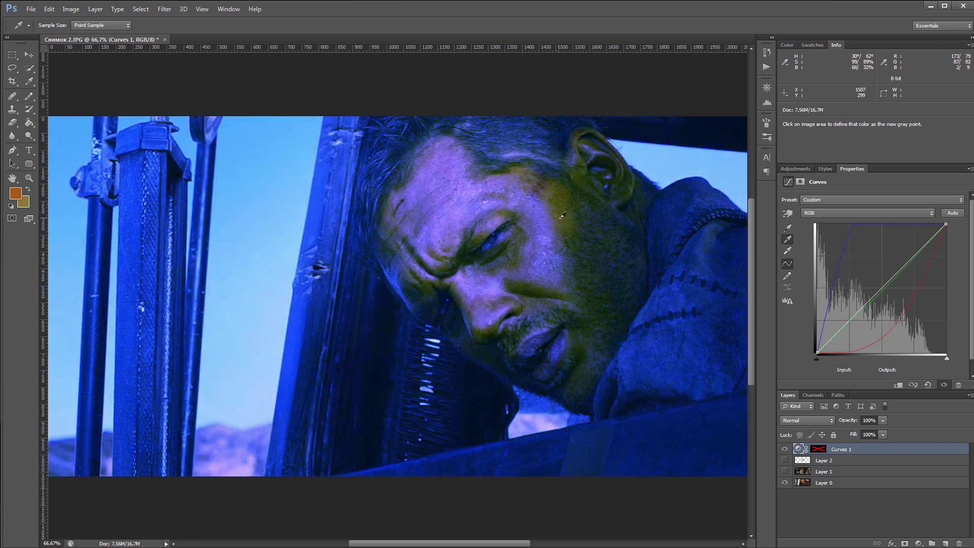
{"action": "left_click", "coordinate": [784, 448]}
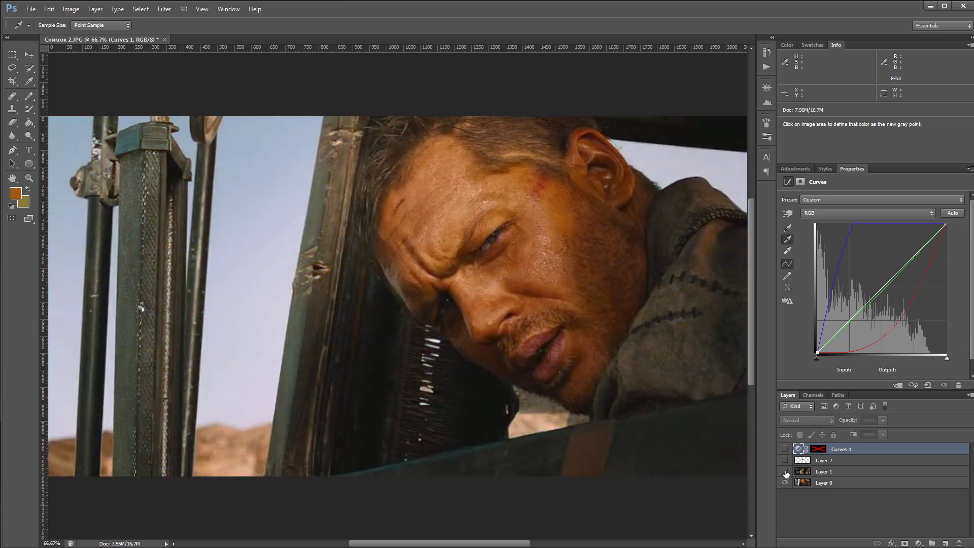
{"action": "left_click", "coordinate": [785, 471]}
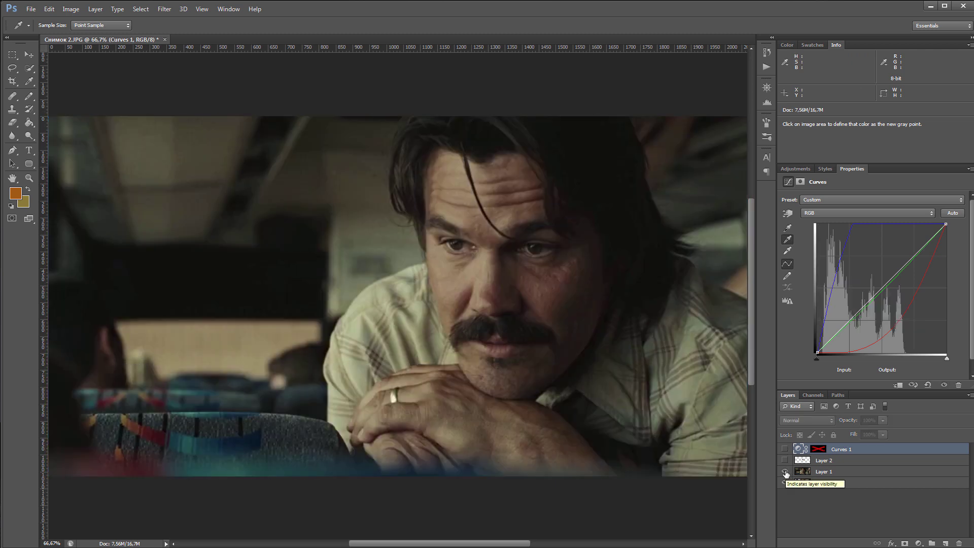
{"action": "left_click", "coordinate": [784, 471]}
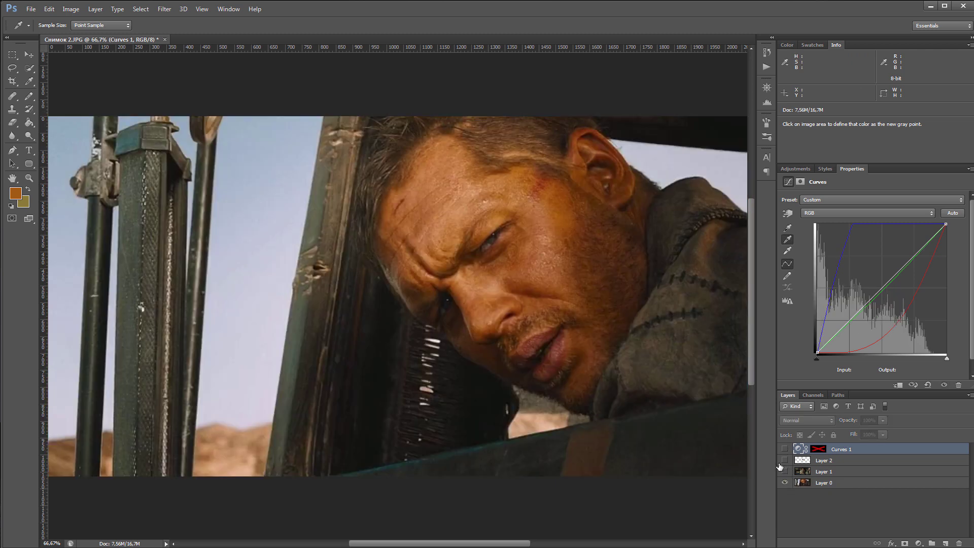
{"action": "left_click", "coordinate": [785, 449]}
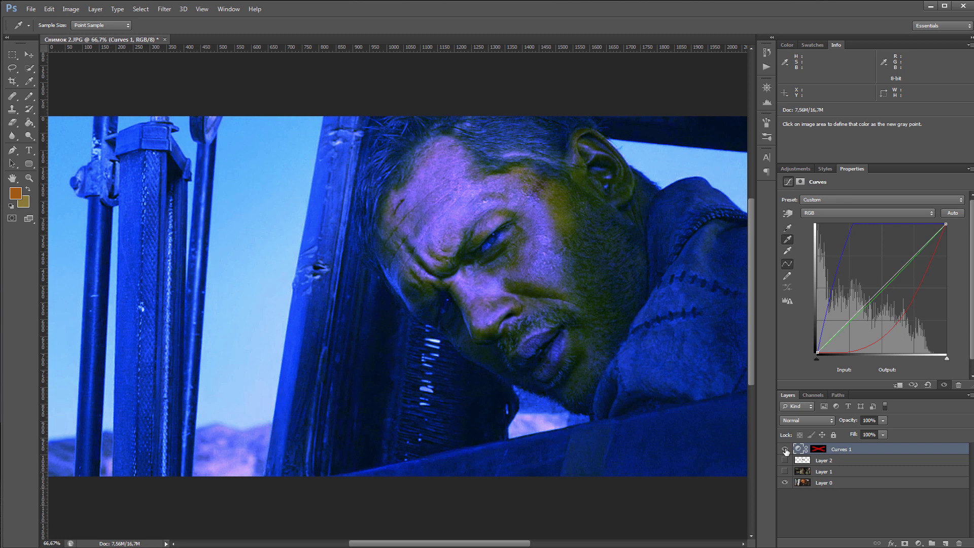
Delete the Curves 1 adjustment layer and Layer 2.
{"action": "left_click", "coordinate": [784, 449]}
{"action": "key", "text": "Delete"}
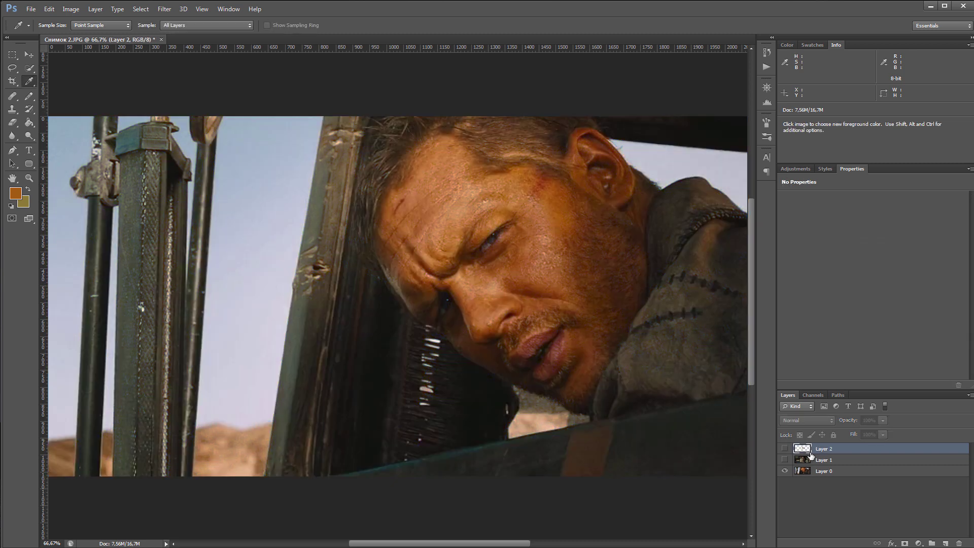
{"action": "key", "text": "Delete"}
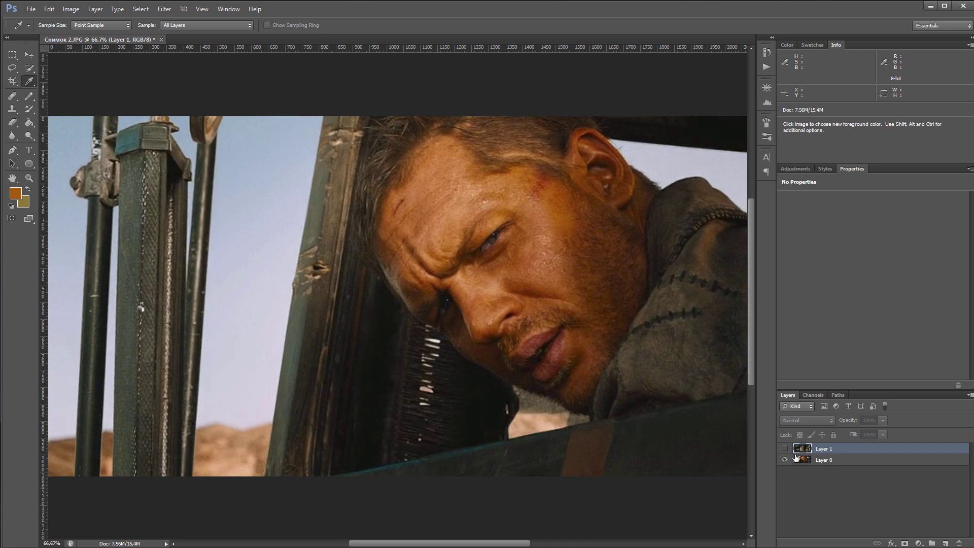
Show Layer 1 and load it from Photoshop into 3D LUT Creator as the working image.
{"action": "left_click", "coordinate": [787, 451]}
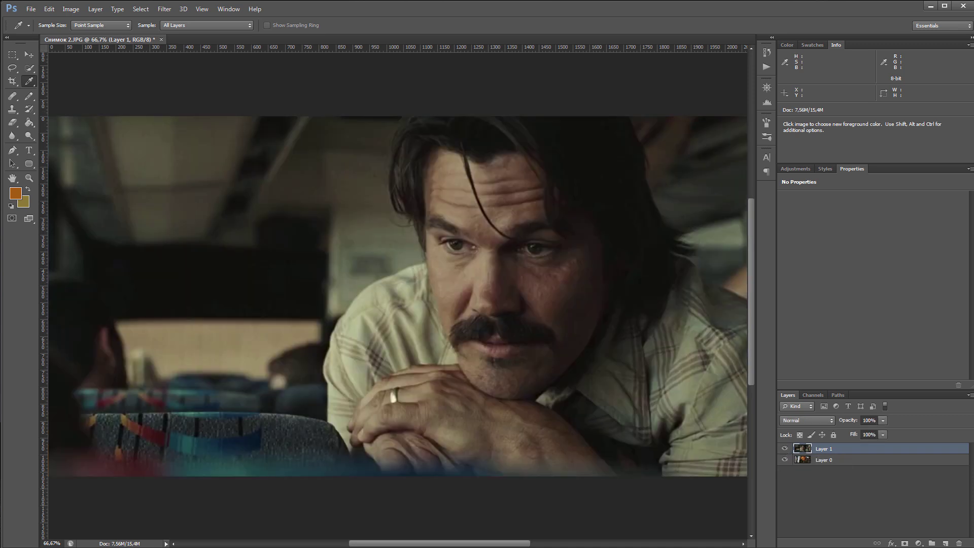
{"action": "key", "text": "alt+Tab"}
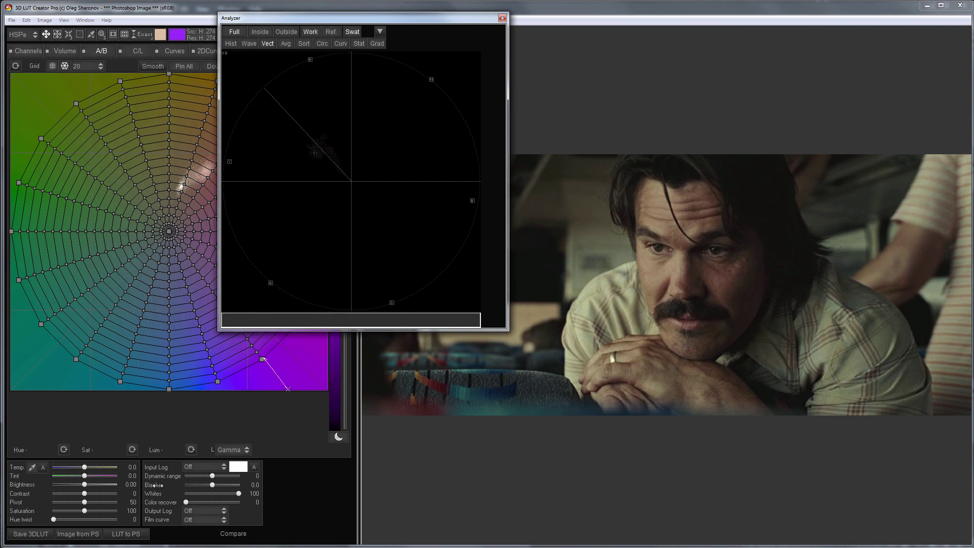
{"action": "left_click", "coordinate": [83, 537]}
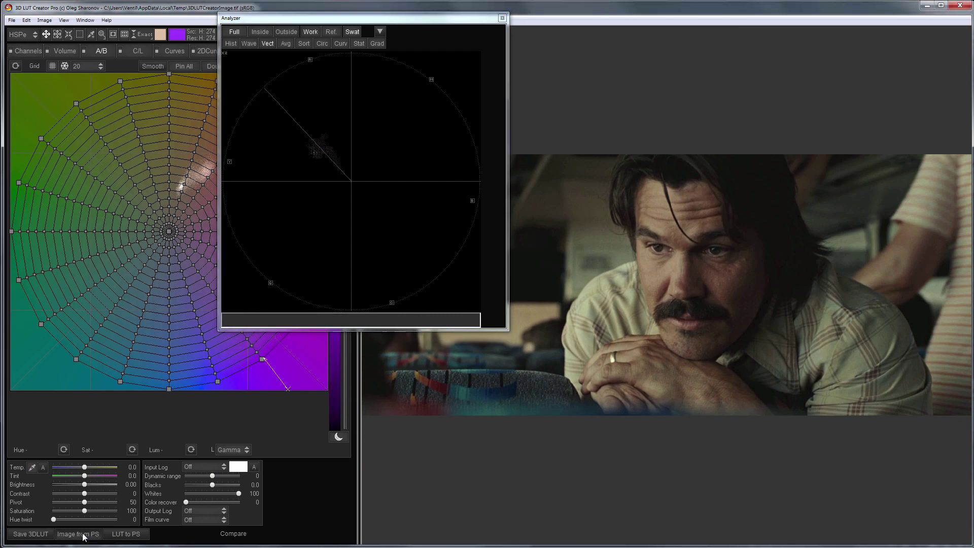
Back in Photoshop, hide Layer 1 and load the exposed Layer 0 still into 3D LUT Creator as the reference image.
{"action": "key", "text": "alt+Tab"}
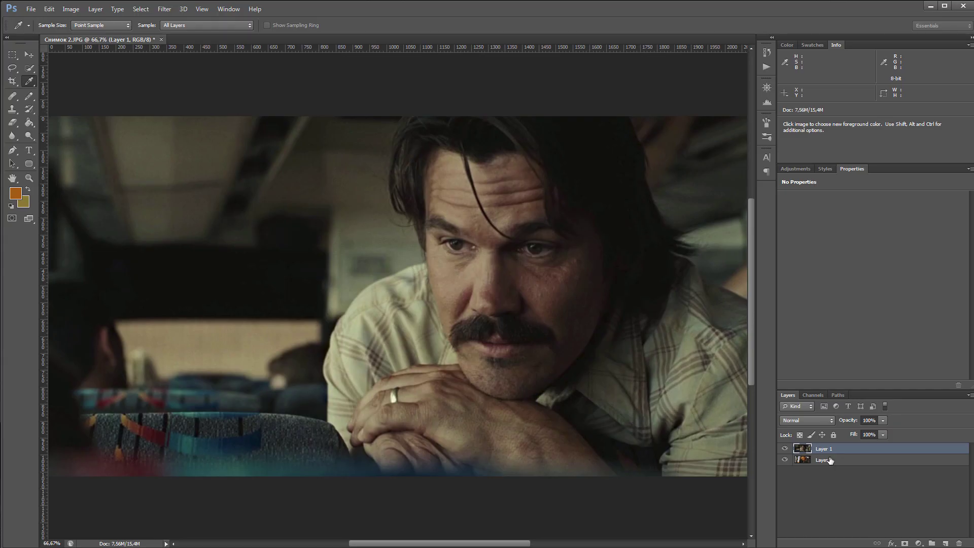
{"action": "left_click", "coordinate": [784, 448]}
{"action": "key", "text": "alt+Tab"}
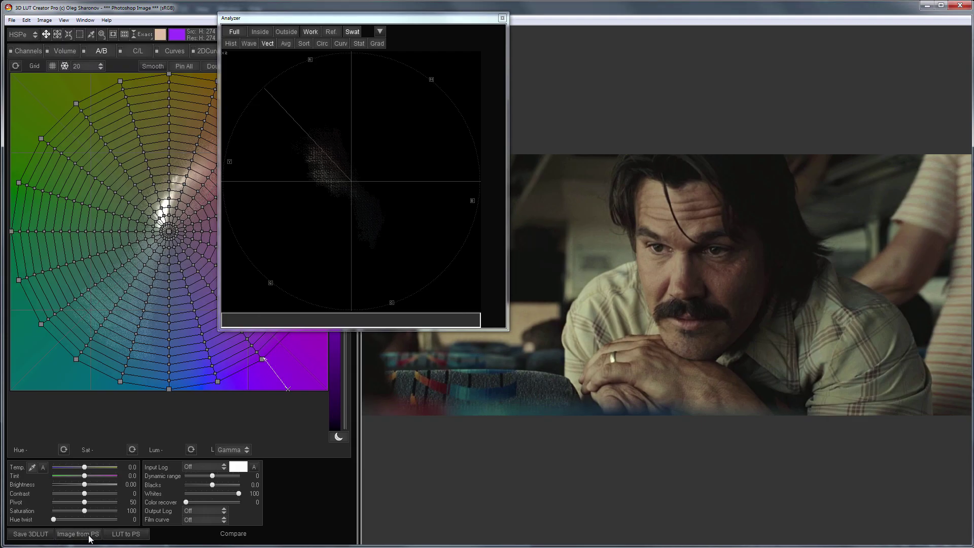
{"action": "left_click", "coordinate": [86, 537]}
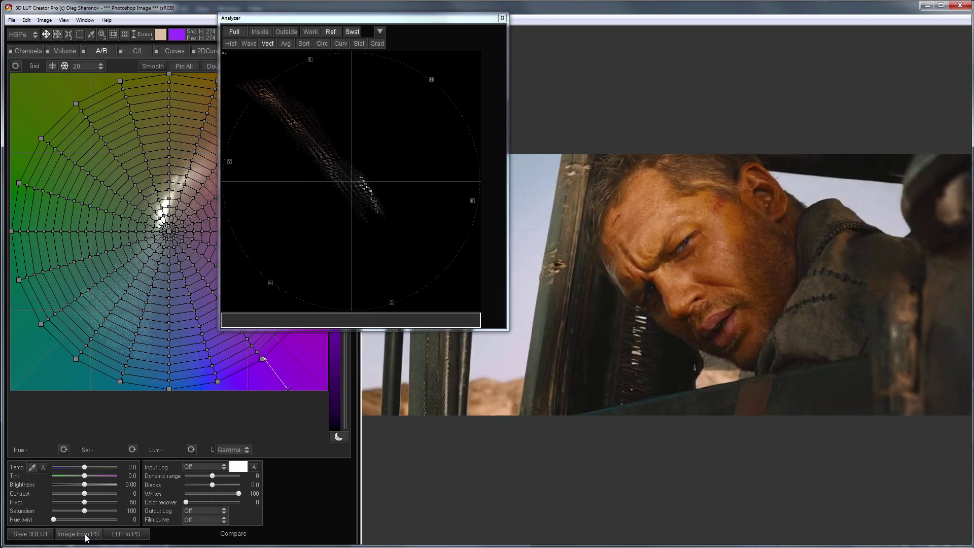
Show the reference and working stills together for comparison, and hide the vectorscope in the repositioned Analyzer.
{"action": "left_click_drag", "start_coordinate": [446, 17], "coordinate": [275, 57]}
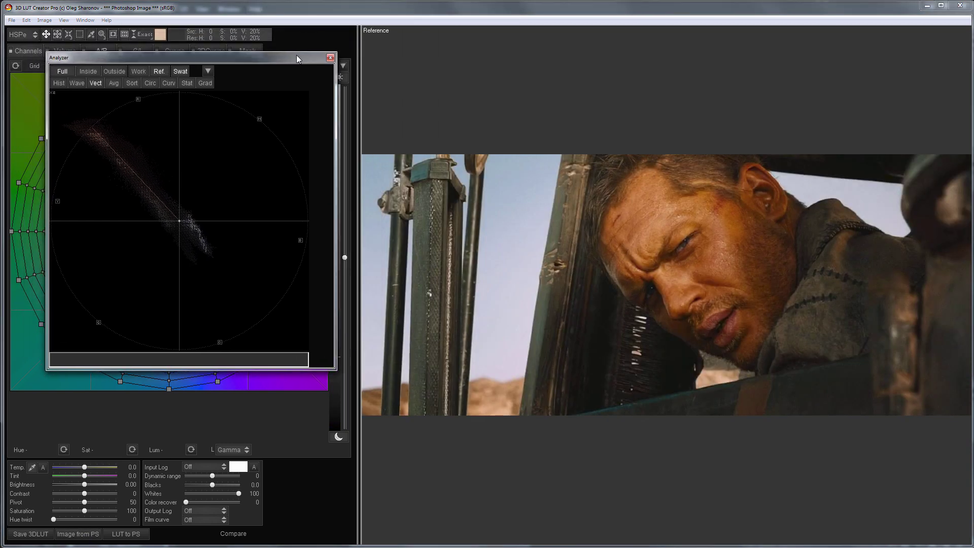
{"action": "key", "text": "c"}
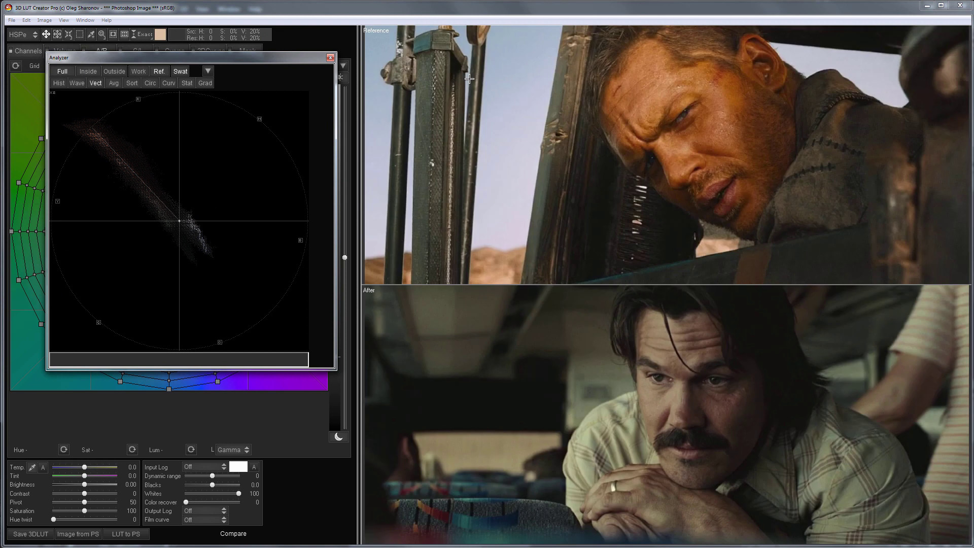
{"action": "left_click", "coordinate": [96, 82]}
Sample ten reference skin swatches from highlights, midtones and shadows across the man's forehead, cheek, jaw and ear in the reference still.
{"action": "left_click", "coordinate": [91, 34]}
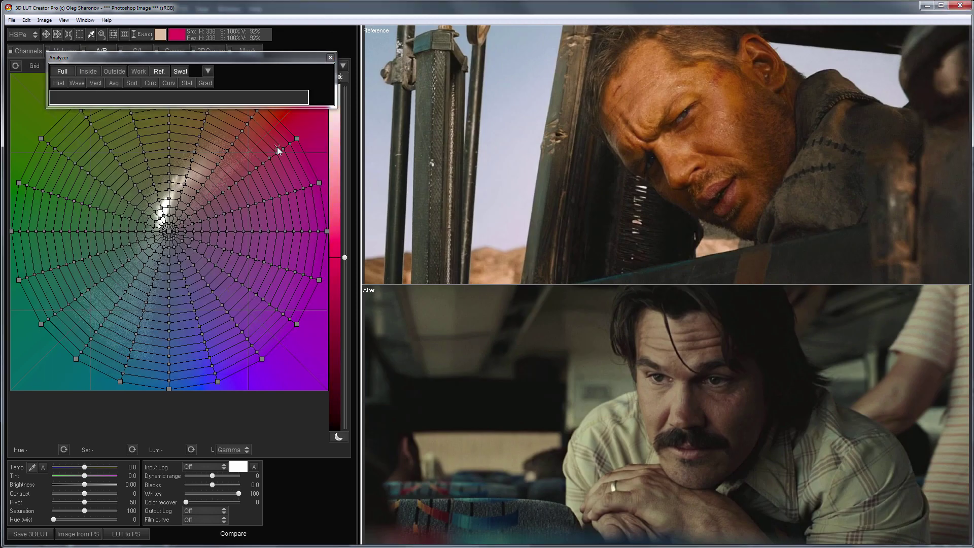
{"action": "left_click", "coordinate": [665, 79]}
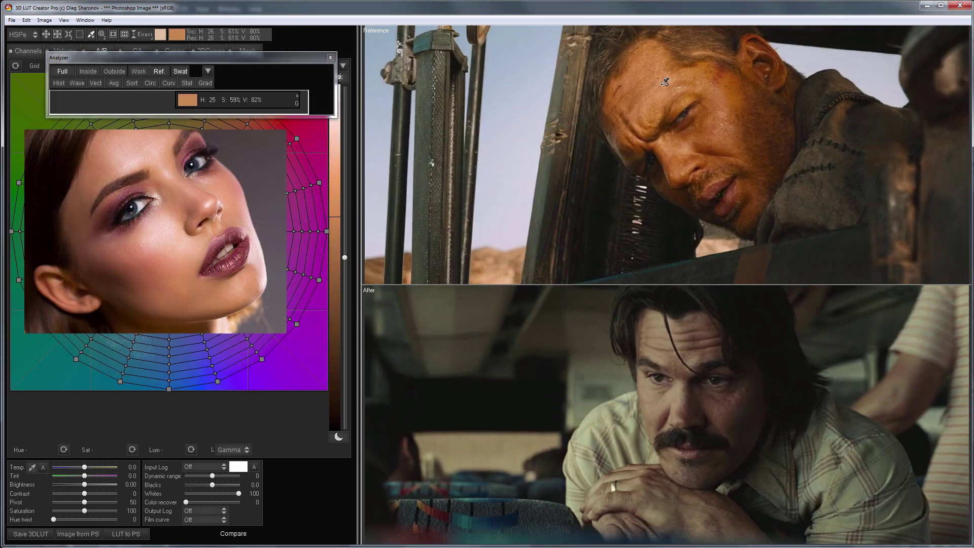
{"action": "left_click", "coordinate": [650, 62]}
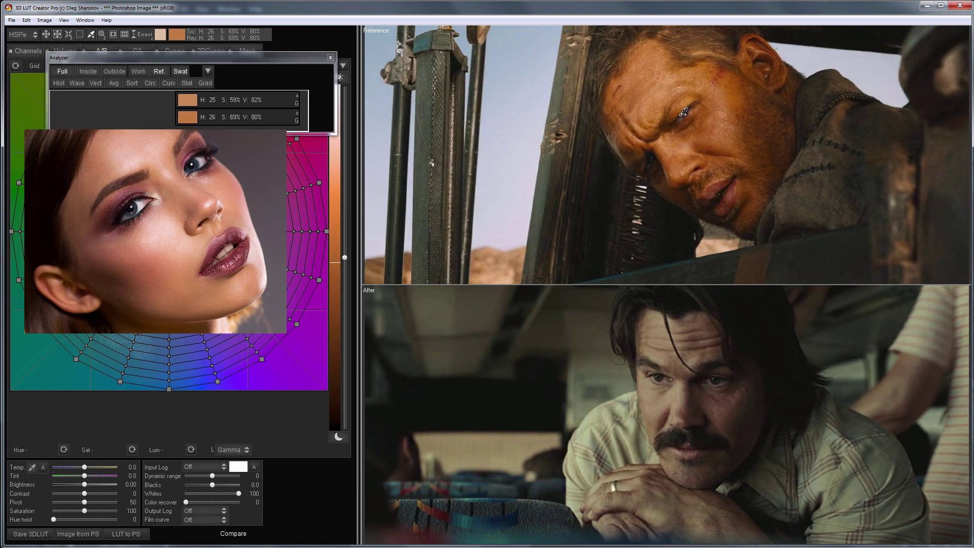
{"action": "left_click", "coordinate": [700, 136]}
{"action": "left_click", "coordinate": [719, 118]}
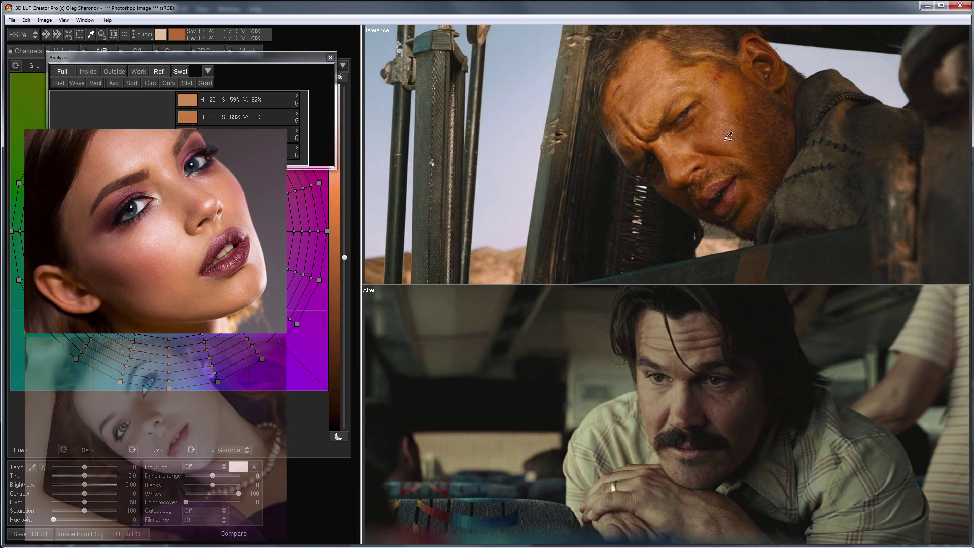
{"action": "left_click", "coordinate": [715, 153]}
{"action": "left_click", "coordinate": [716, 150]}
{"action": "left_click", "coordinate": [739, 91]}
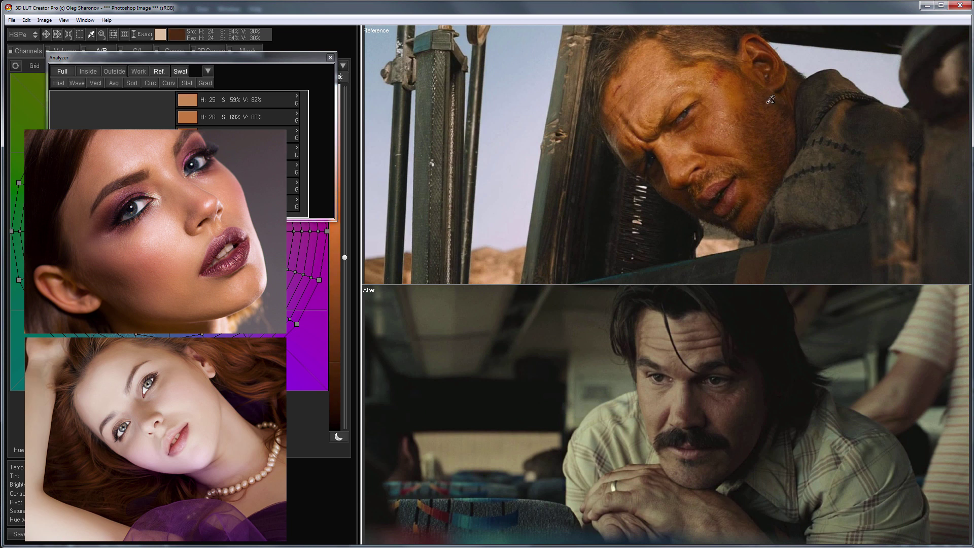
{"action": "left_click", "coordinate": [777, 73]}
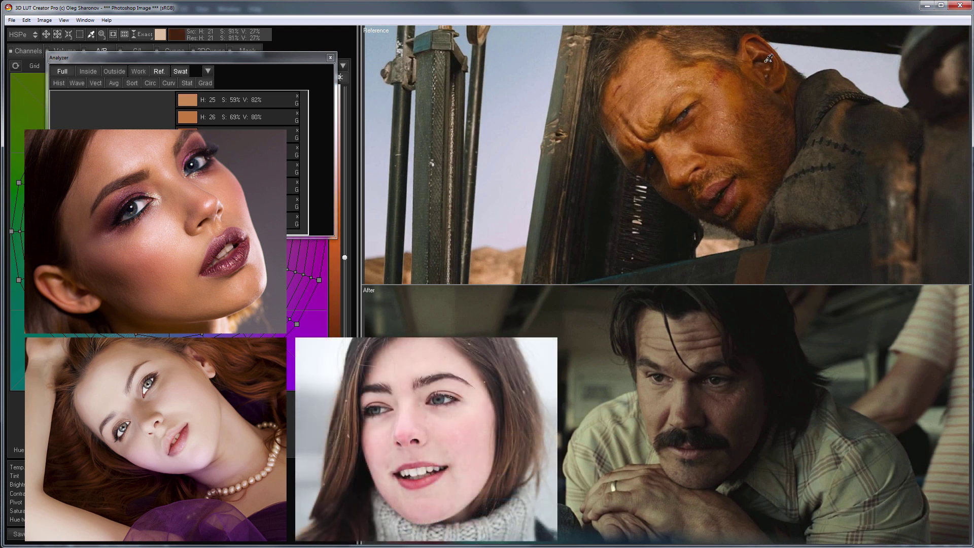
{"action": "left_click", "coordinate": [766, 55]}
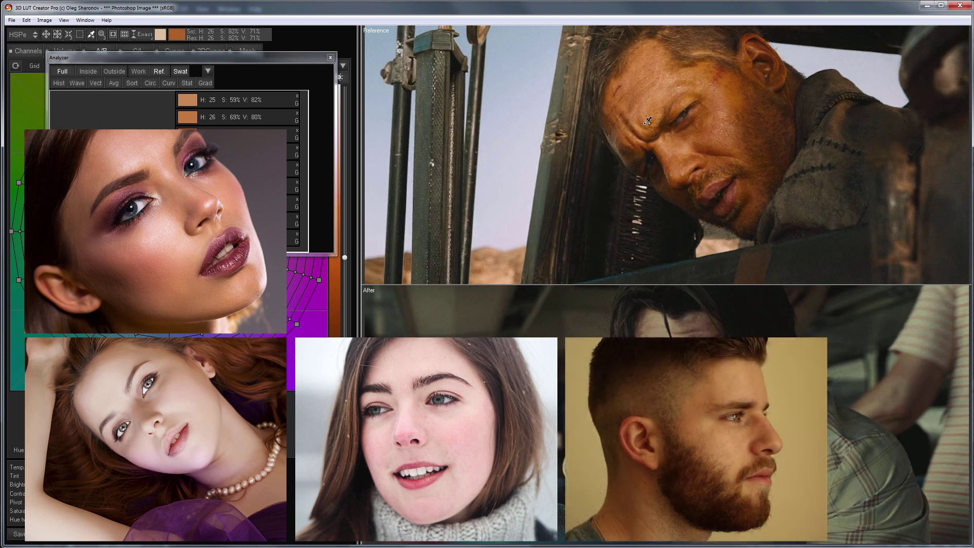
{"action": "left_click", "coordinate": [647, 60]}
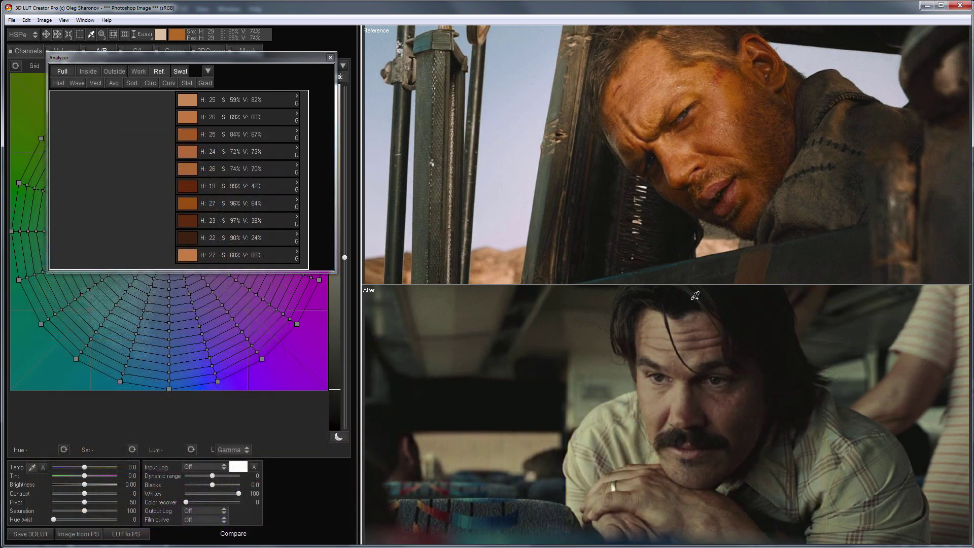
Sample eleven local skin swatches from the lit and shadowed parts of the face and forehead in the working still.
{"action": "left_click", "coordinate": [674, 398]}
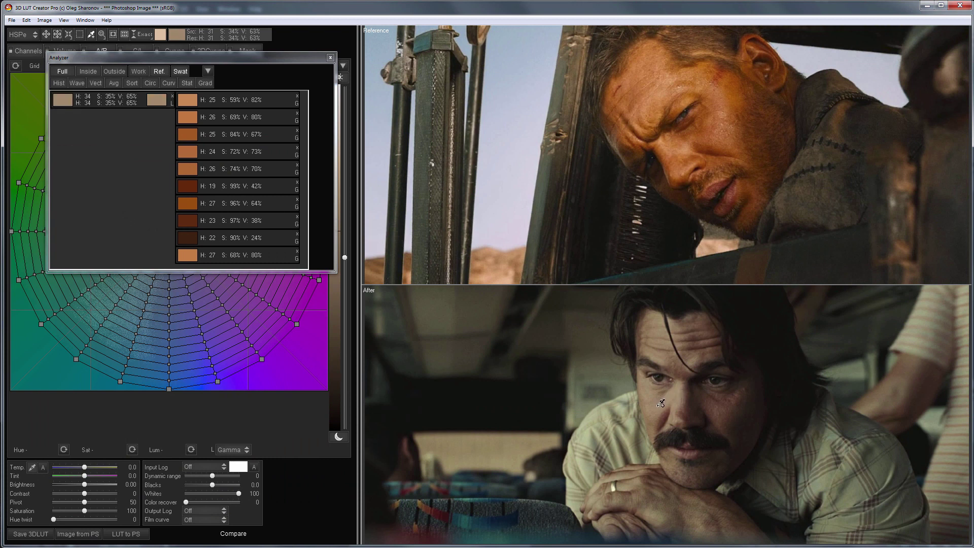
{"action": "left_click", "coordinate": [661, 403]}
{"action": "left_click", "coordinate": [686, 412]}
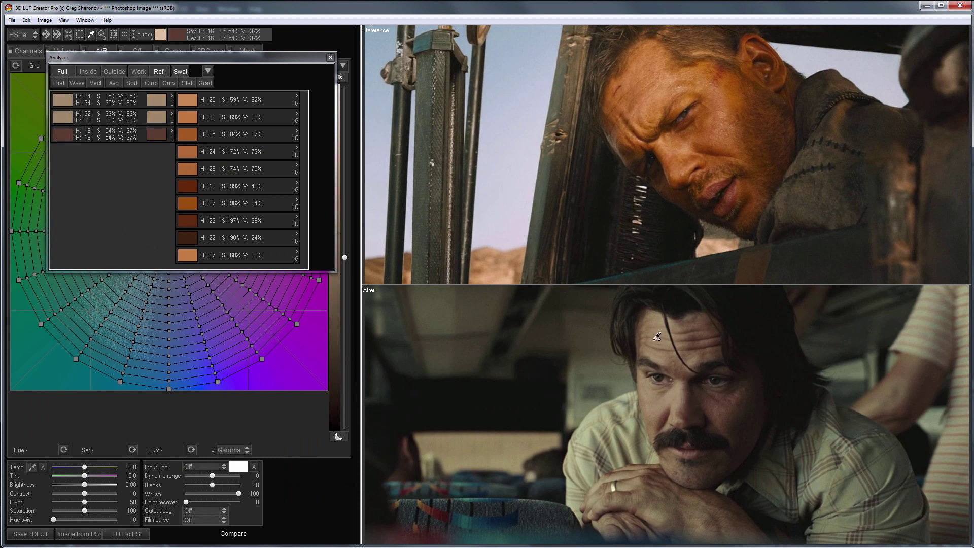
{"action": "left_click", "coordinate": [659, 341]}
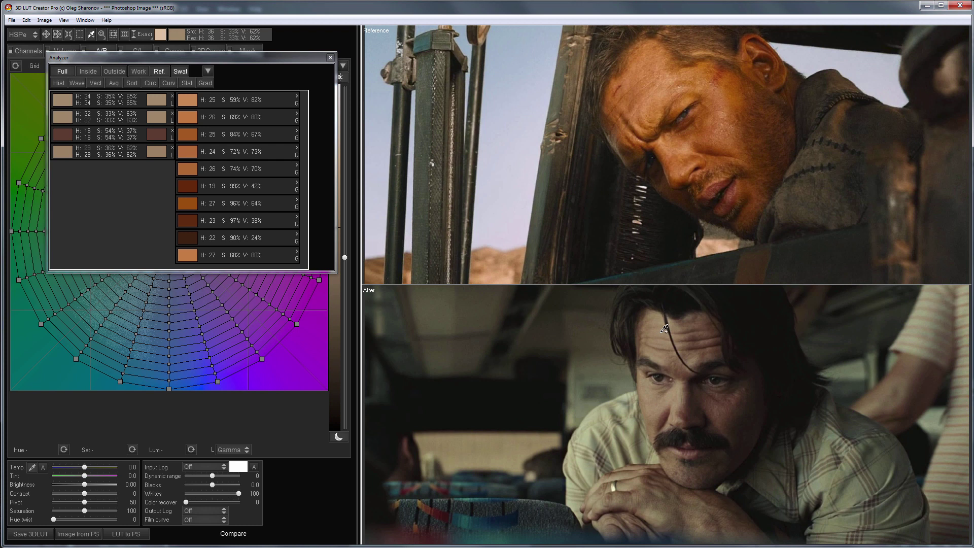
{"action": "left_click", "coordinate": [694, 340]}
{"action": "left_click", "coordinate": [710, 368]}
{"action": "left_click", "coordinate": [713, 401]}
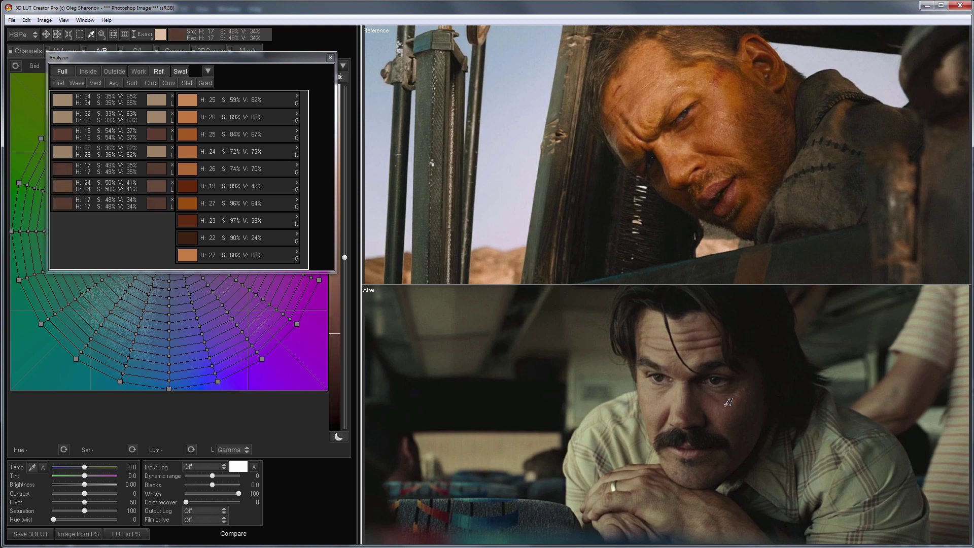
{"action": "left_click", "coordinate": [727, 419]}
{"action": "left_click", "coordinate": [753, 414]}
{"action": "left_click", "coordinate": [749, 408]}
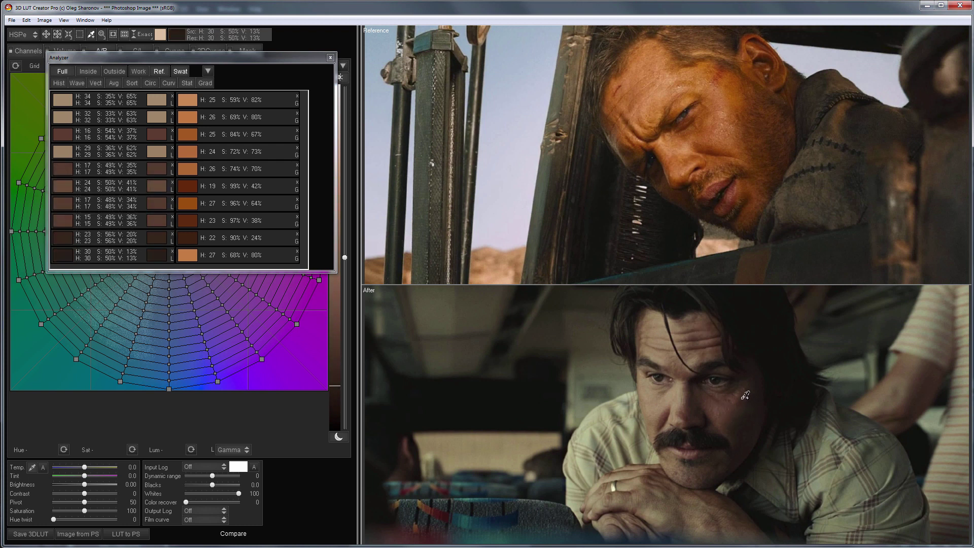
{"action": "left_click", "coordinate": [743, 395]}
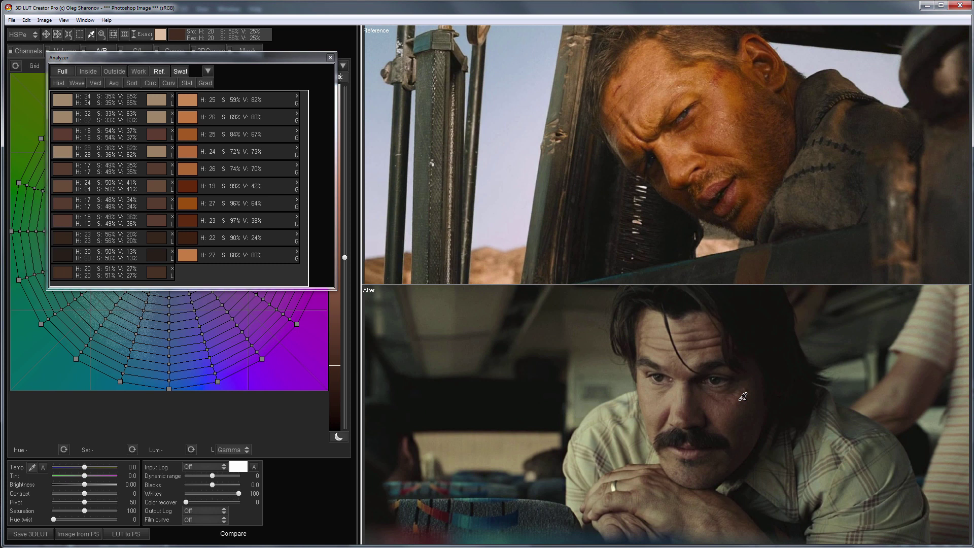
Sort the colour swatches by luminance and add one greenish-grey swatch from each still.
{"action": "left_click", "coordinate": [208, 71]}
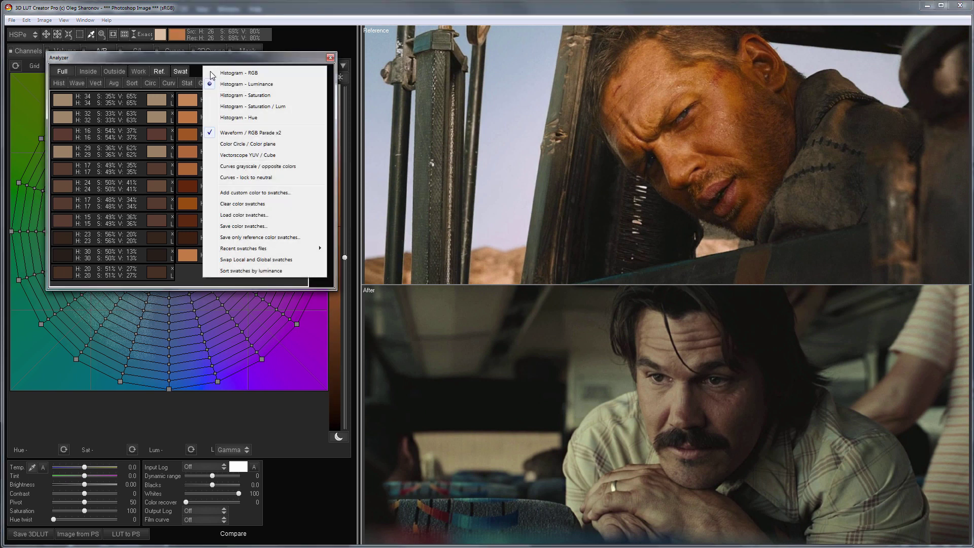
{"action": "left_click", "coordinate": [278, 271]}
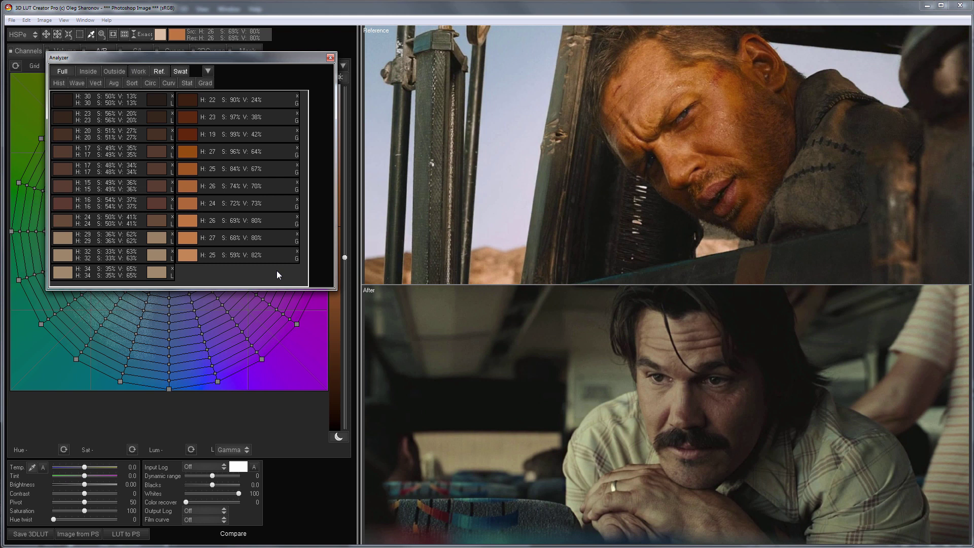
{"action": "left_click", "coordinate": [561, 92]}
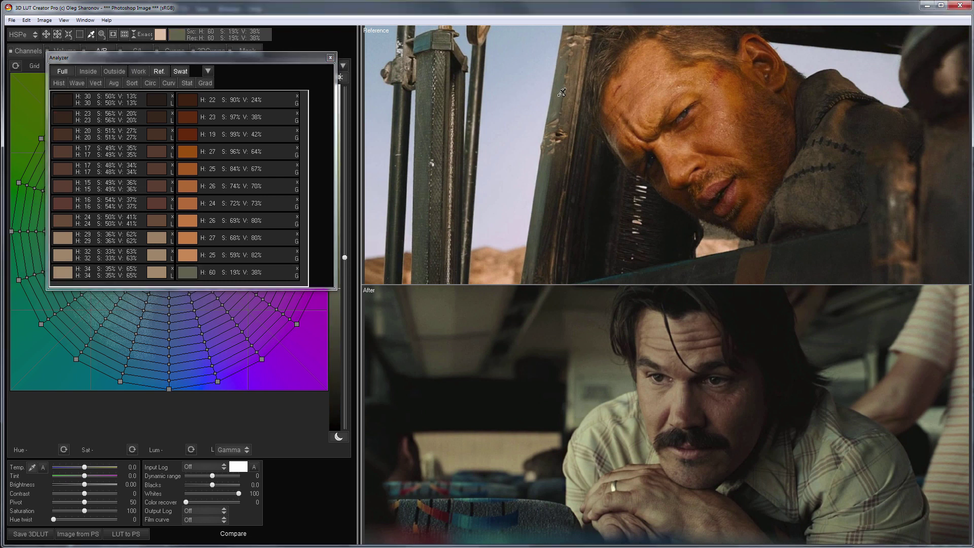
{"action": "left_click", "coordinate": [625, 382]}
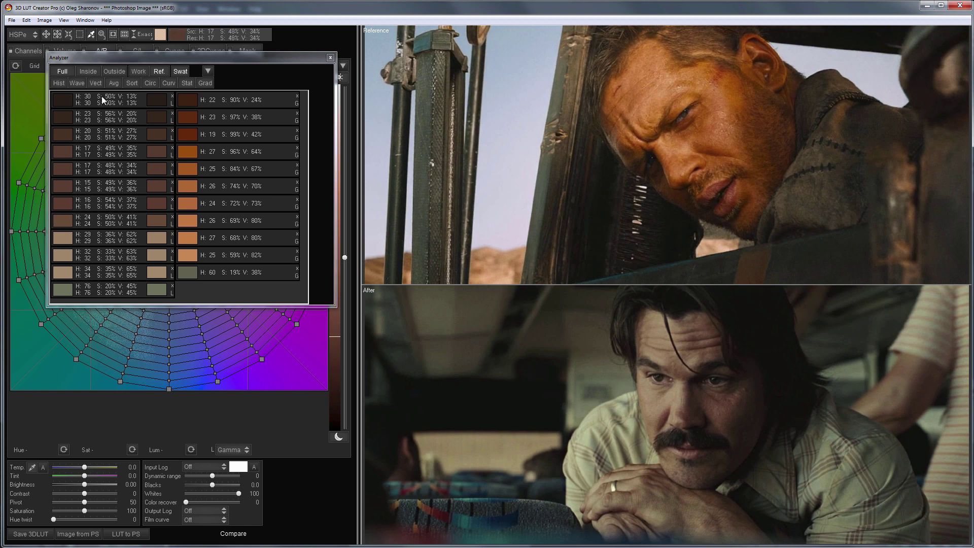
Display the vectorscope above the swatches and move the Analyzer up so the whole list fits on screen.
{"action": "left_click", "coordinate": [92, 84]}
{"action": "left_click_drag", "start_coordinate": [153, 56], "coordinate": [148, 21]}
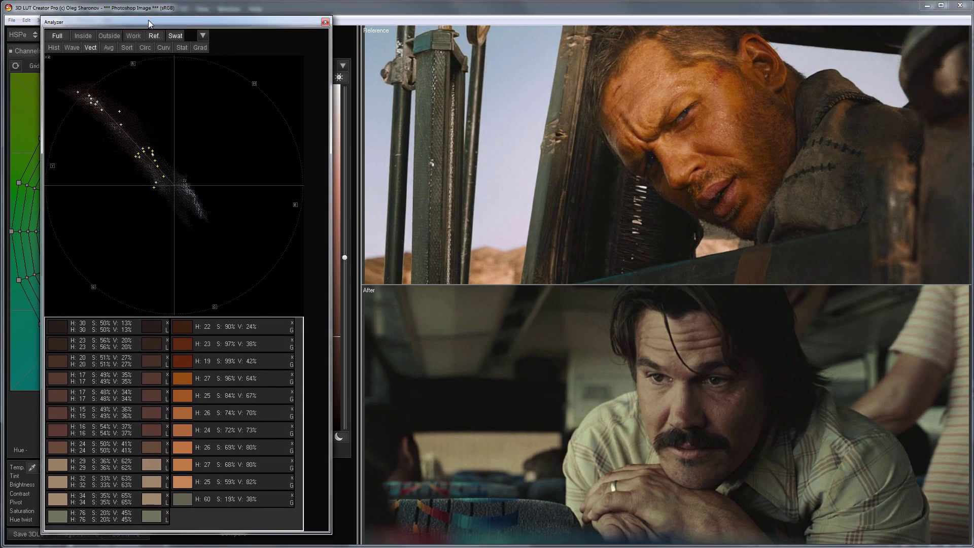
Rotate the vectorscope into a 3D side view to compare how the reference and local swatches are distributed.
{"action": "left_click", "coordinate": [211, 153]}
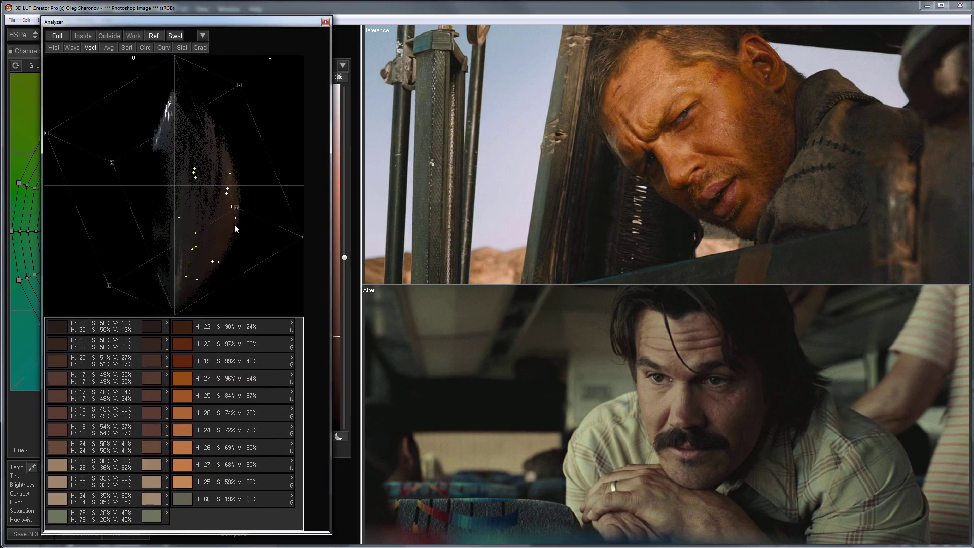
{"action": "left_click_drag", "start_coordinate": [234, 224], "coordinate": [0, 238]}
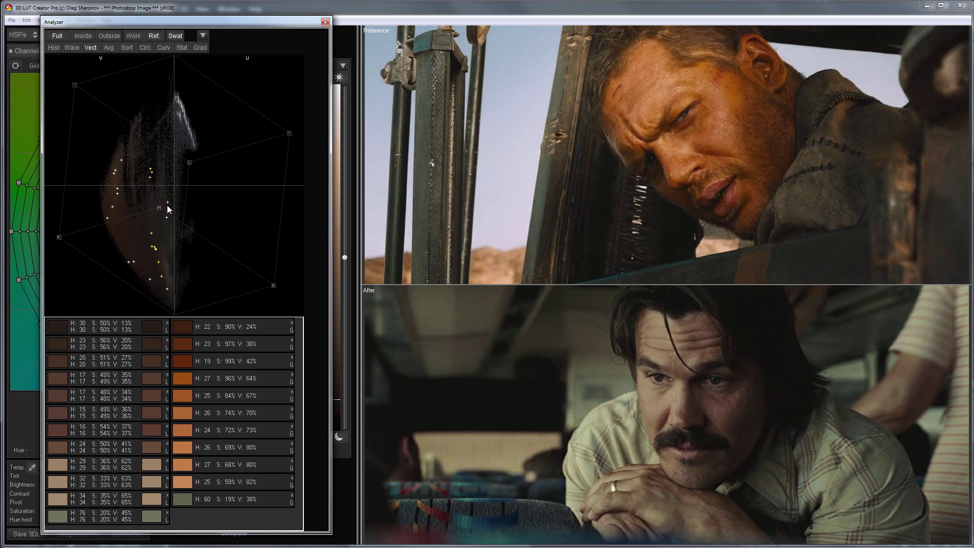
{"action": "left_click_drag", "start_coordinate": [169, 218], "coordinate": [175, 250]}
Delete the greenish-grey swatches of both stills, compare the remaining skin swatches in the rotated vectorscope, and reset its view.
{"action": "left_click", "coordinate": [291, 495]}
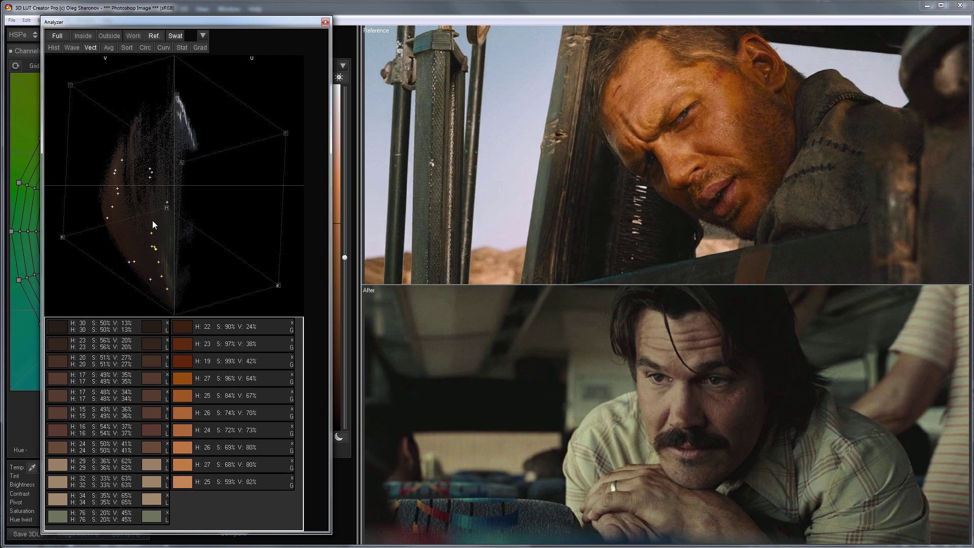
{"action": "left_click_drag", "start_coordinate": [164, 224], "coordinate": [265, 253]}
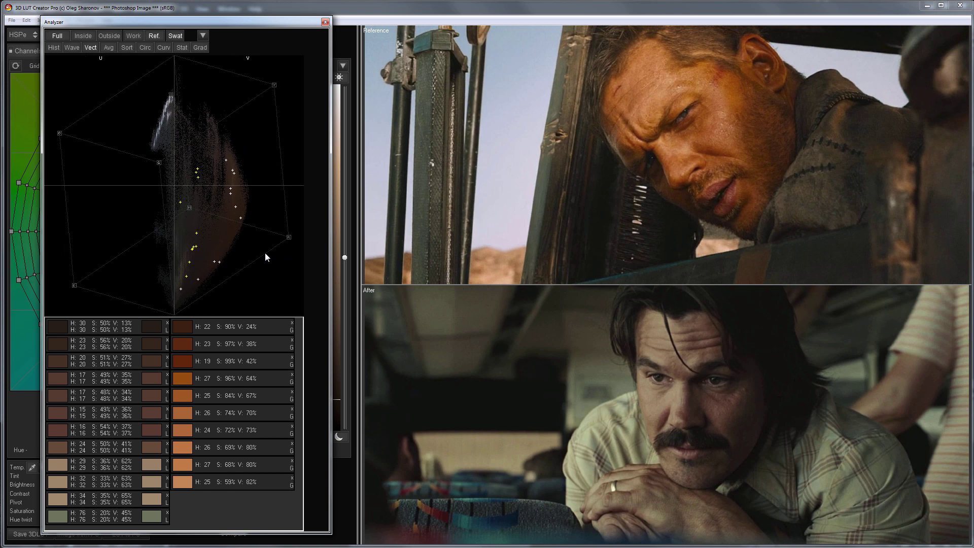
{"action": "left_click_drag", "start_coordinate": [189, 24], "coordinate": [193, 29]}
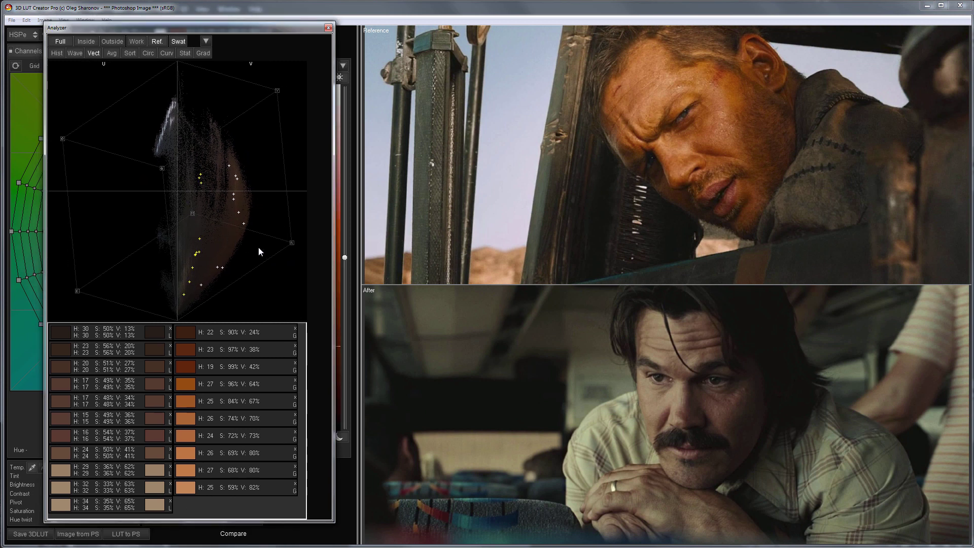
{"action": "left_click_drag", "start_coordinate": [257, 248], "coordinate": [98, 254]}
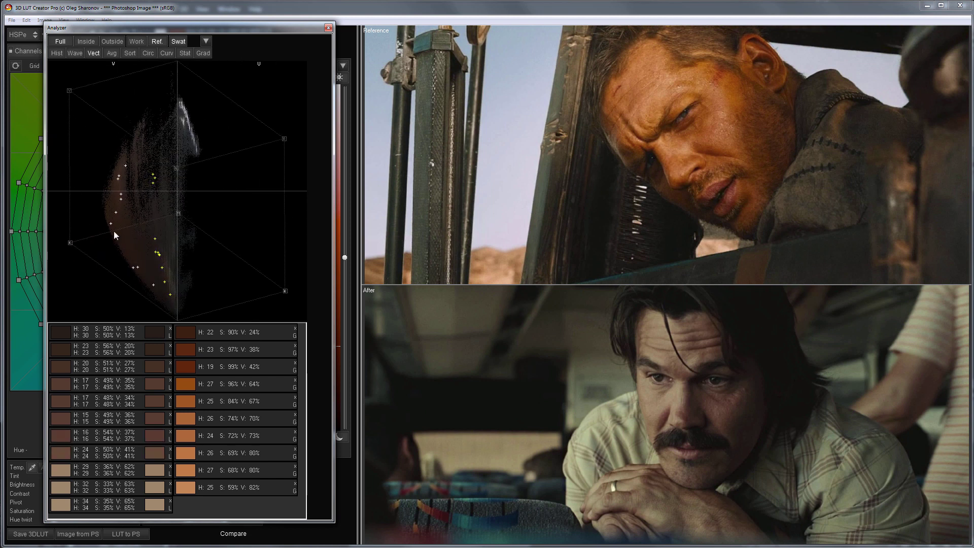
{"action": "double_click", "coordinate": [218, 203]}
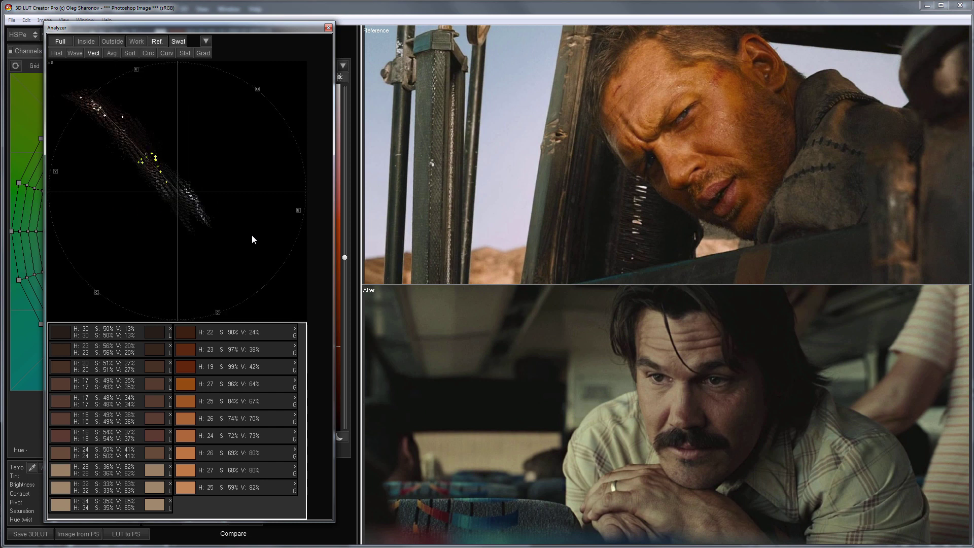
Replace the vectorscope with the colour gradient graph and examine it for the reference still and the working still.
{"action": "left_click", "coordinate": [94, 53]}
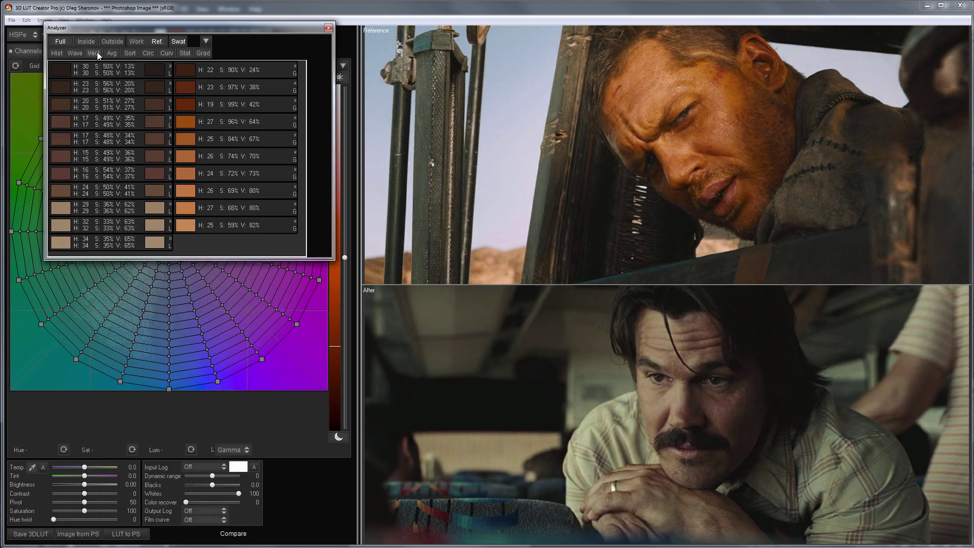
{"action": "left_click", "coordinate": [203, 53]}
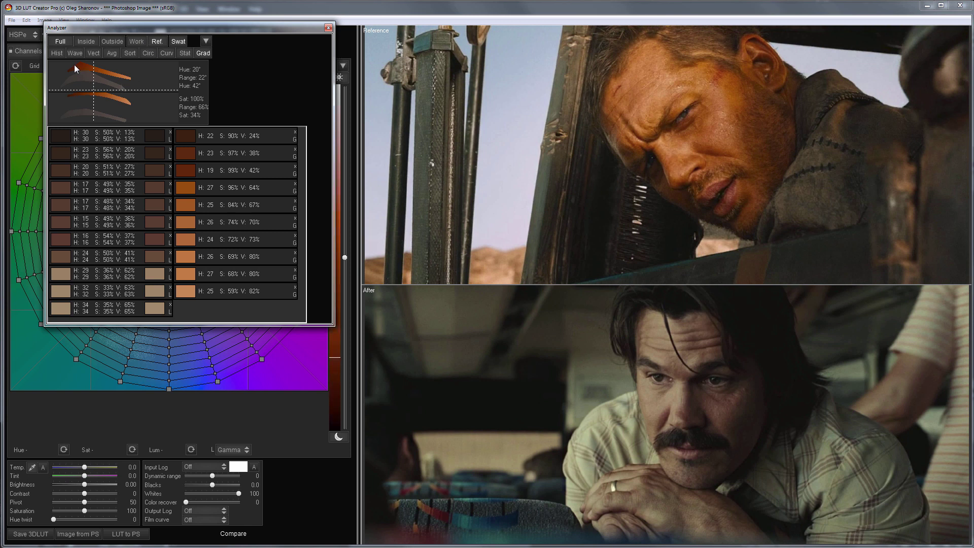
{"action": "left_click", "coordinate": [136, 41]}
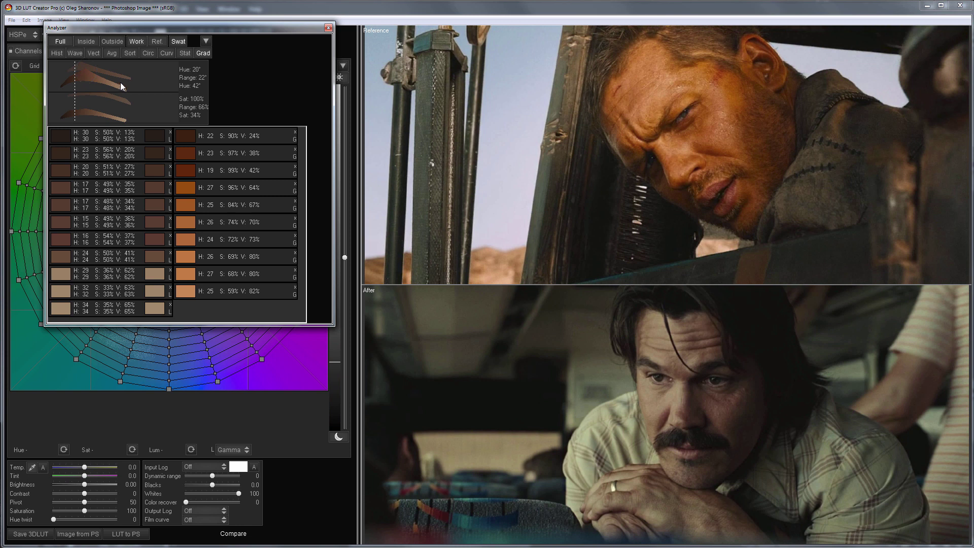
Display the curves beside the Analyzer and start matching the colour gradient to the reference, keeping the graphs and stills in view.
{"action": "left_click_drag", "start_coordinate": [179, 28], "coordinate": [359, 178]}
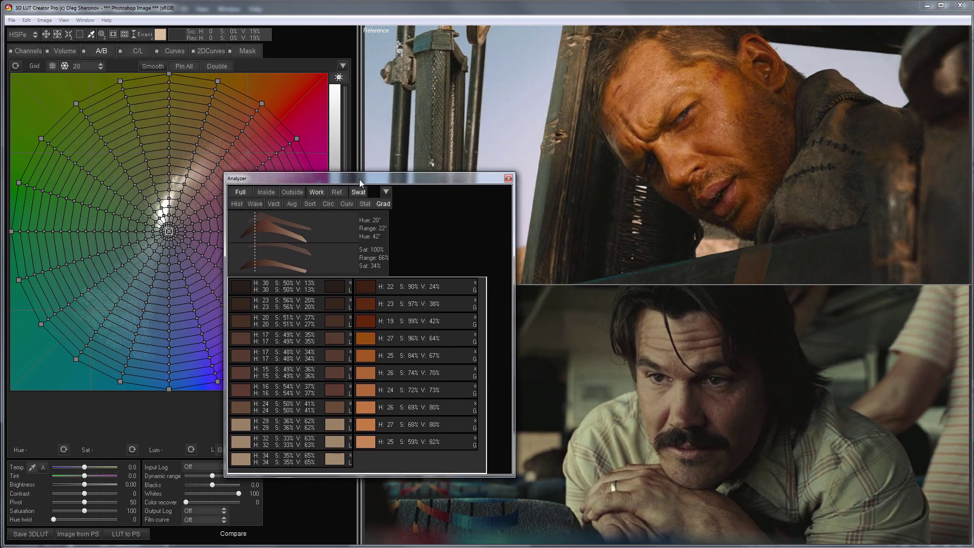
{"action": "left_click", "coordinate": [172, 50]}
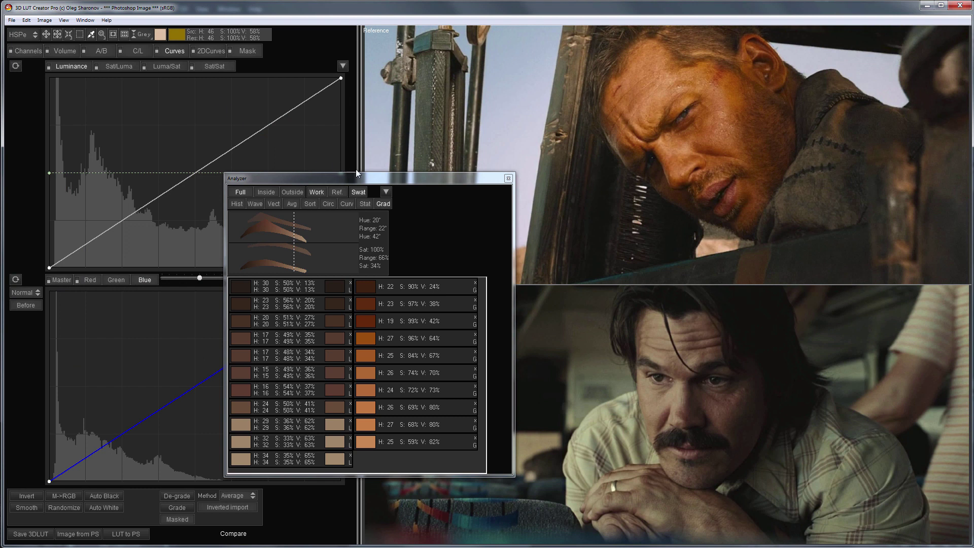
{"action": "left_click_drag", "start_coordinate": [353, 180], "coordinate": [384, 179]}
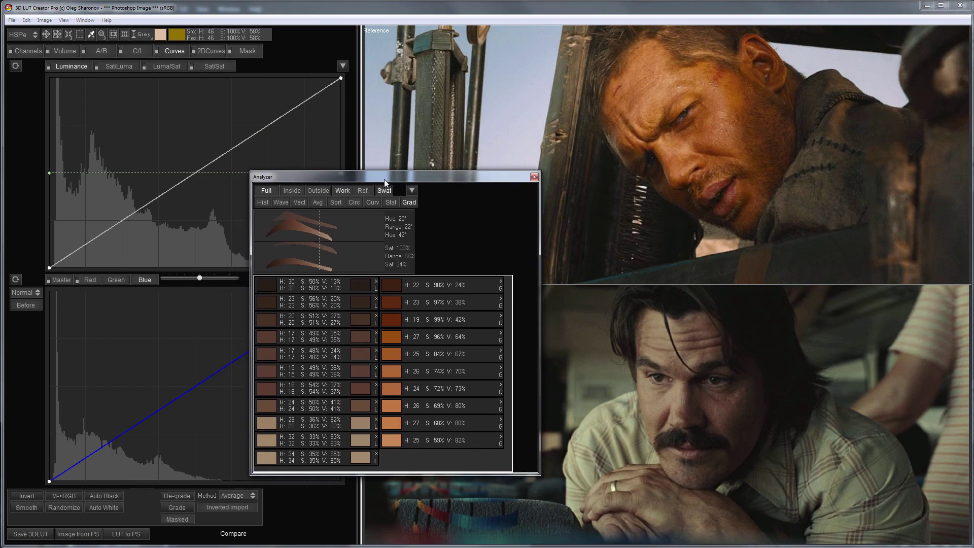
{"action": "left_click", "coordinate": [26, 20]}
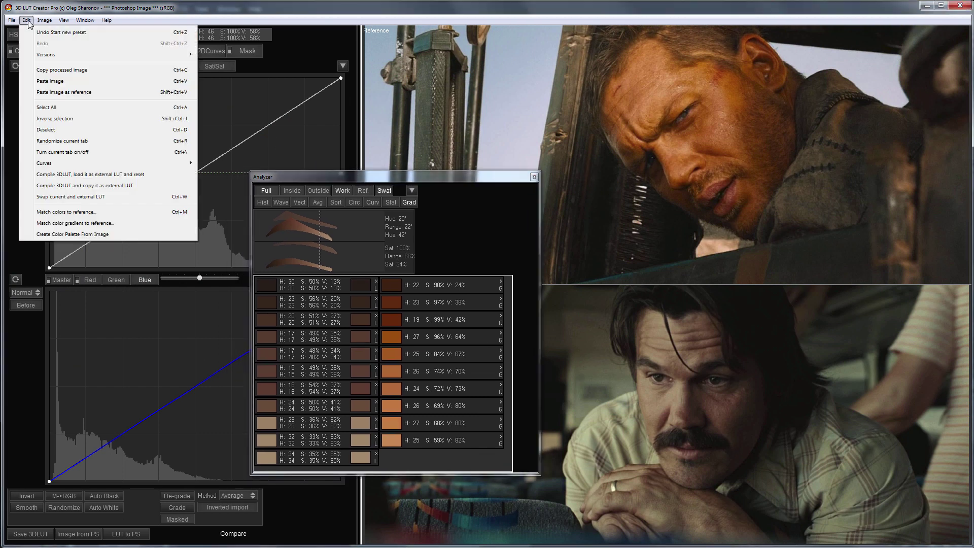
{"action": "left_click", "coordinate": [125, 223]}
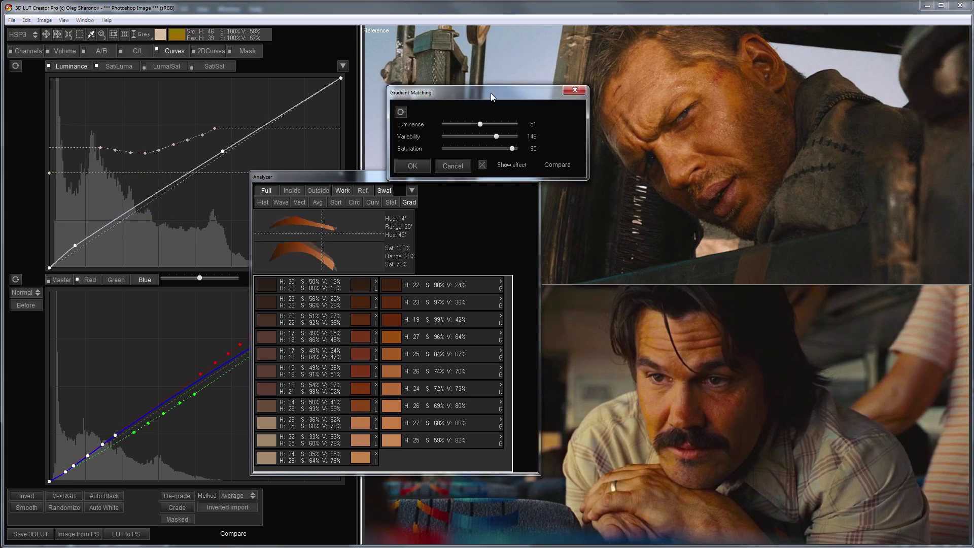
{"action": "left_click_drag", "start_coordinate": [491, 94], "coordinate": [364, 93]}
Set the gradient match to Saturation 51 and Variability 99, then try Luminance at 0 and 100 and set it to 41.
{"action": "left_click", "coordinate": [411, 120]}
{"action": "left_click", "coordinate": [411, 108]}
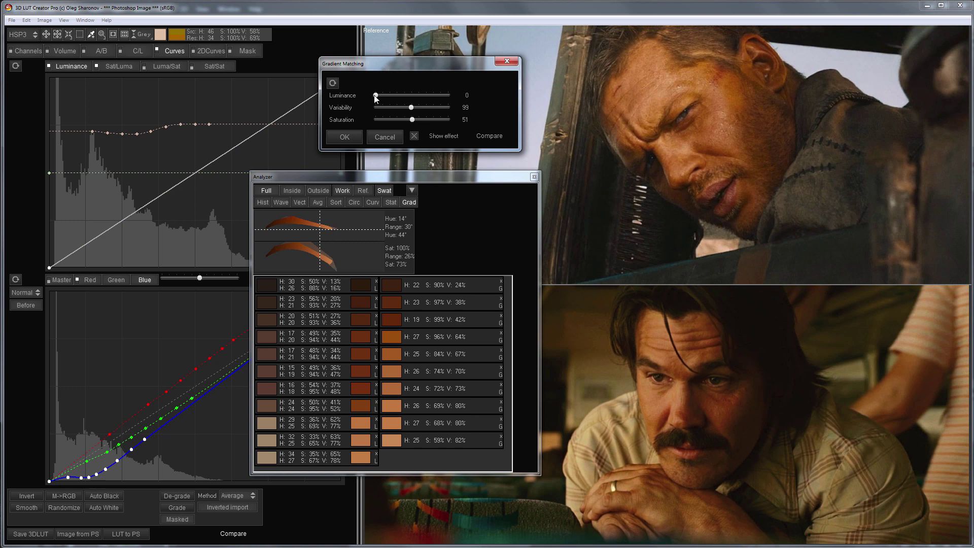
{"action": "left_click_drag", "start_coordinate": [375, 95], "coordinate": [462, 98]}
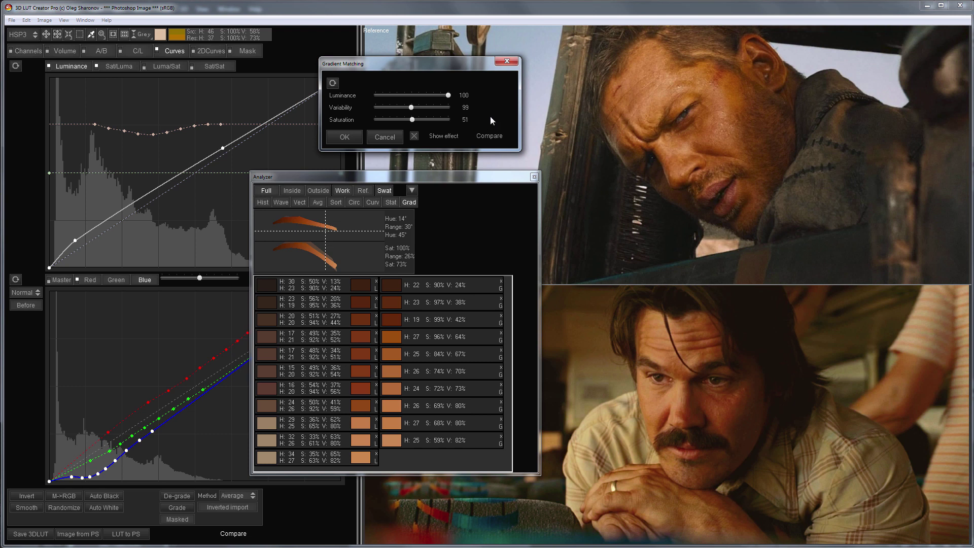
{"action": "left_click_drag", "start_coordinate": [448, 98], "coordinate": [406, 103]}
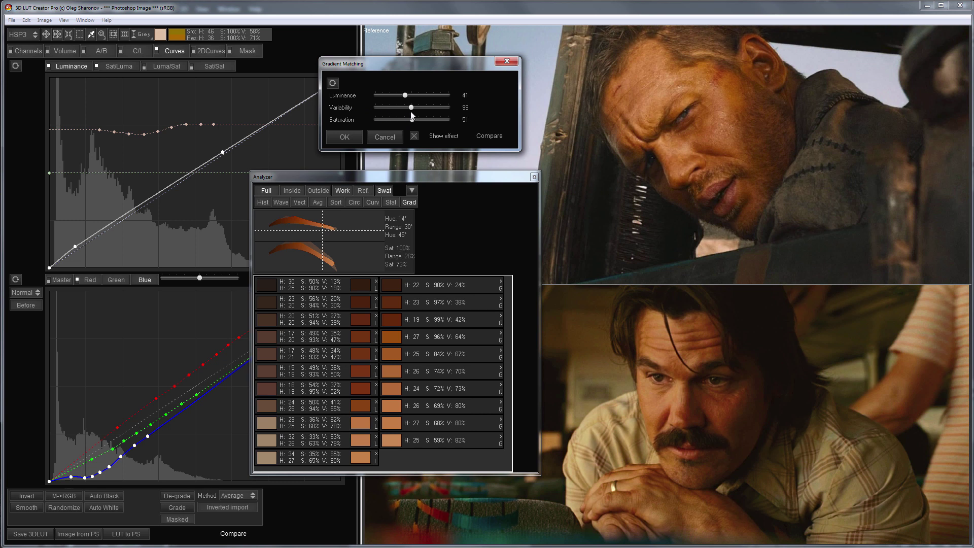
Test the gradient match's Variability between the extremes of 0 and 200, ending at 138.
{"action": "left_click_drag", "start_coordinate": [412, 108], "coordinate": [372, 108]}
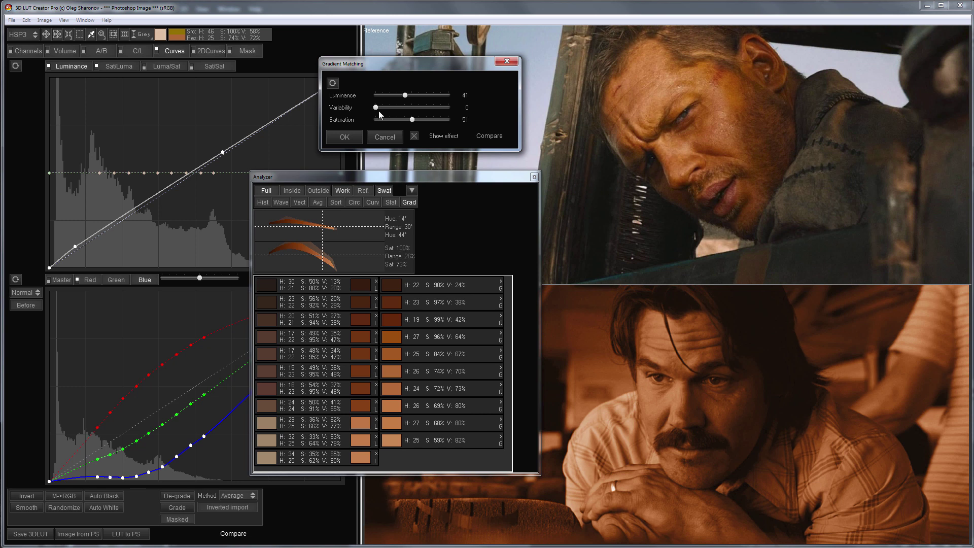
{"action": "left_click_drag", "start_coordinate": [378, 109], "coordinate": [379, 107]}
{"action": "left_click_drag", "start_coordinate": [450, 104], "coordinate": [461, 105]}
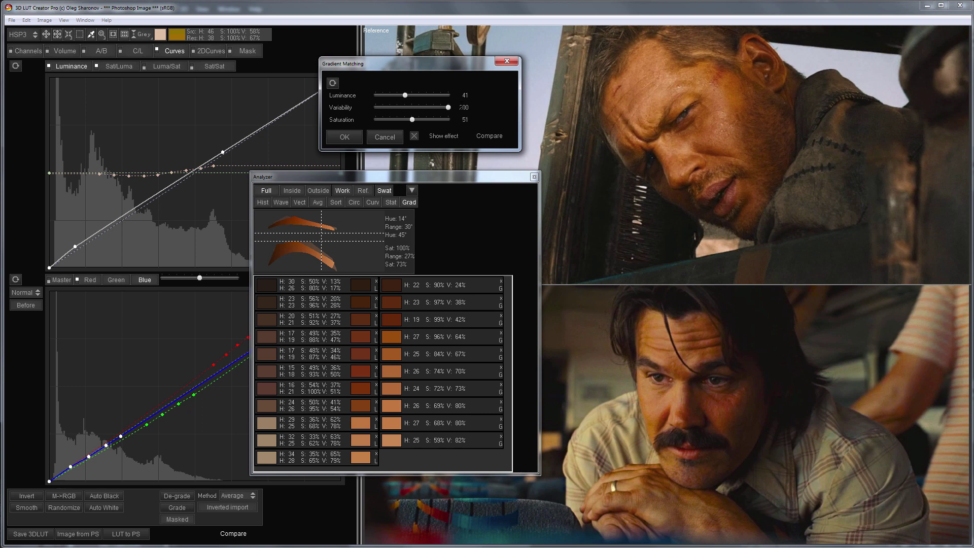
{"action": "left_click_drag", "start_coordinate": [450, 112], "coordinate": [443, 110]}
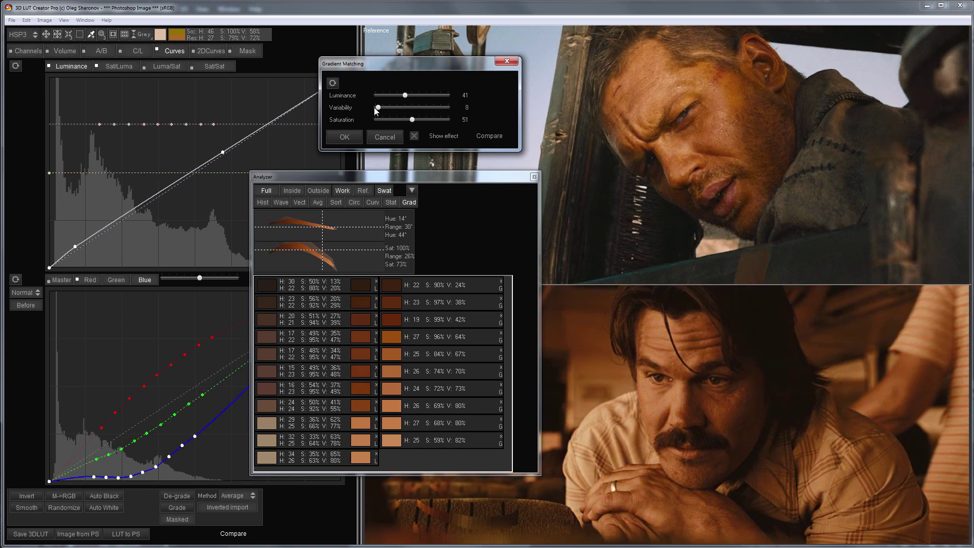
{"action": "left_click_drag", "start_coordinate": [375, 108], "coordinate": [449, 109]}
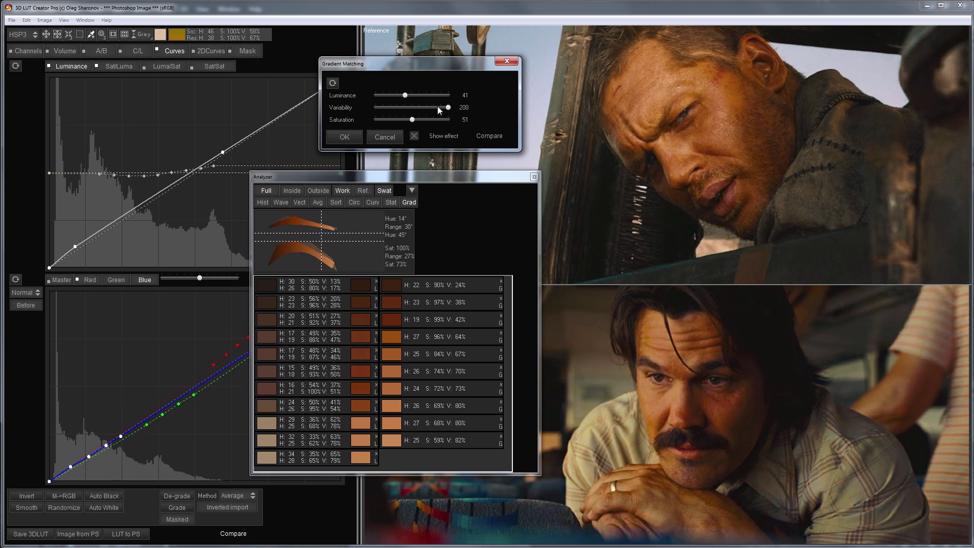
{"action": "left_click_drag", "start_coordinate": [437, 106], "coordinate": [426, 108]}
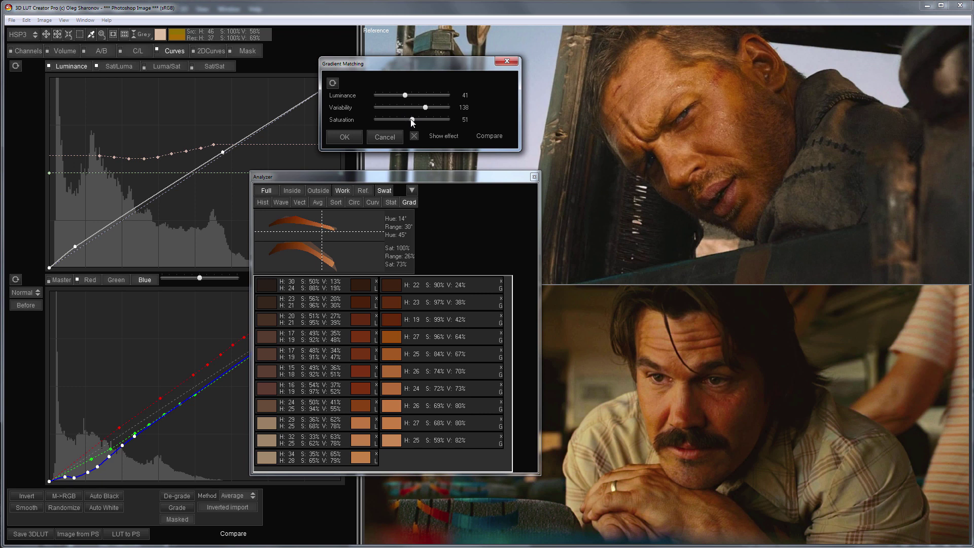
Try the gradient match's Saturation at 100 and 0, then set Saturation to 46 and Variability to 99.
{"action": "left_click_drag", "start_coordinate": [411, 120], "coordinate": [460, 121]}
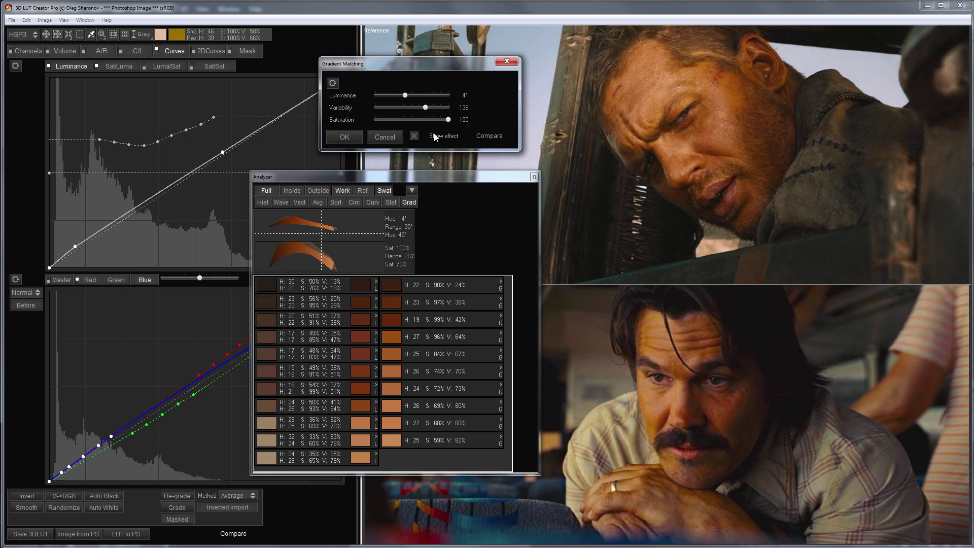
{"action": "left_click_drag", "start_coordinate": [449, 120], "coordinate": [368, 117]}
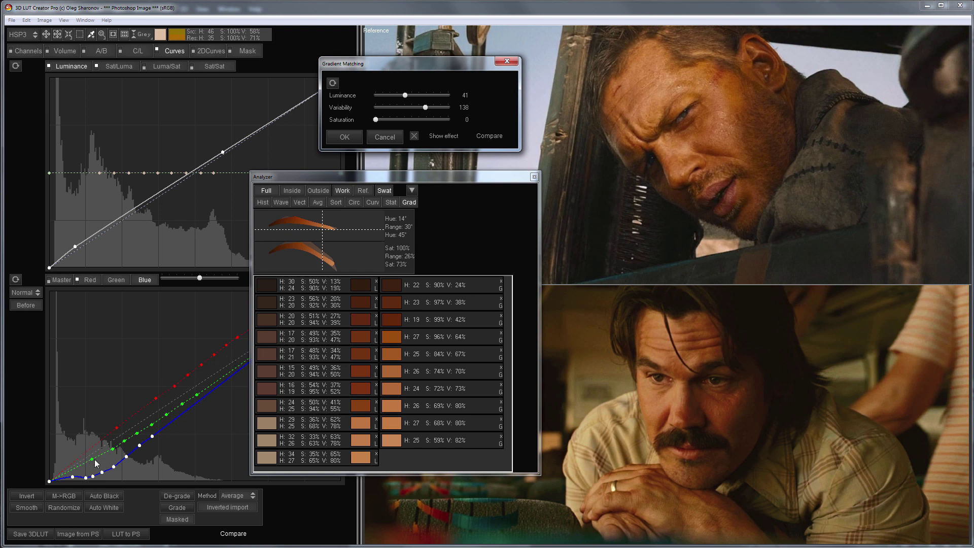
{"action": "left_click_drag", "start_coordinate": [376, 119], "coordinate": [409, 120]}
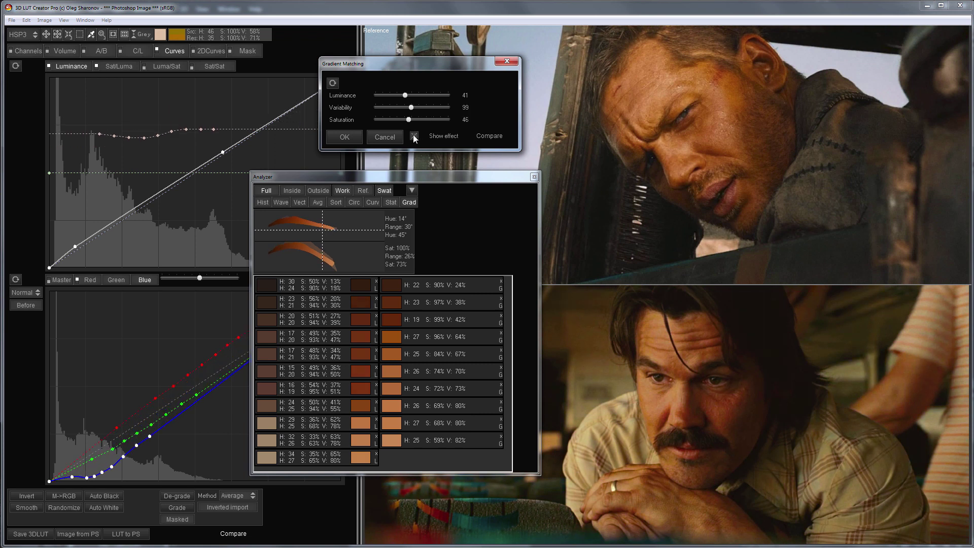
Toggle the gradient match preview to compare the original and matched working still, with the Analyzer showing the reference gradient.
{"action": "left_click", "coordinate": [413, 135]}
{"action": "left_click", "coordinate": [413, 135]}
{"action": "left_click", "coordinate": [414, 135]}
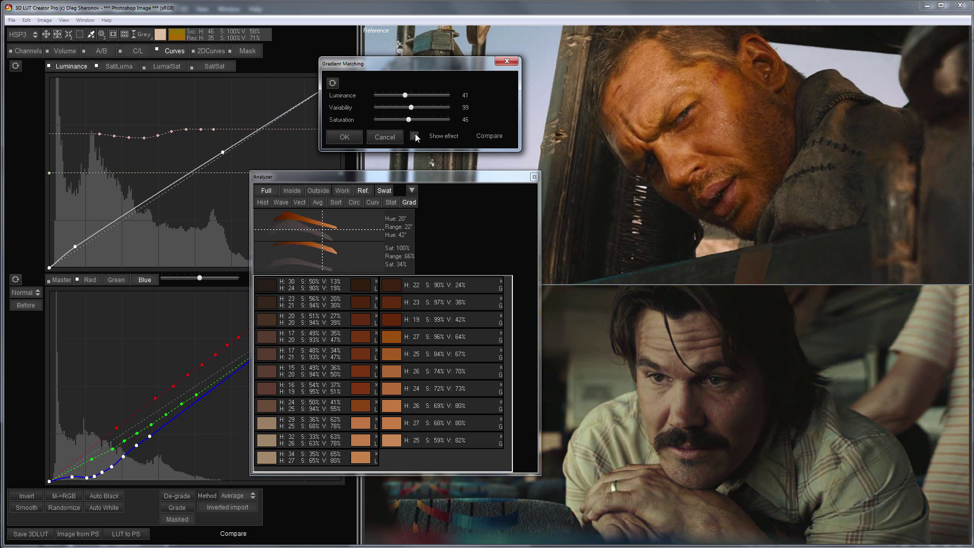
{"action": "left_click", "coordinate": [414, 136]}
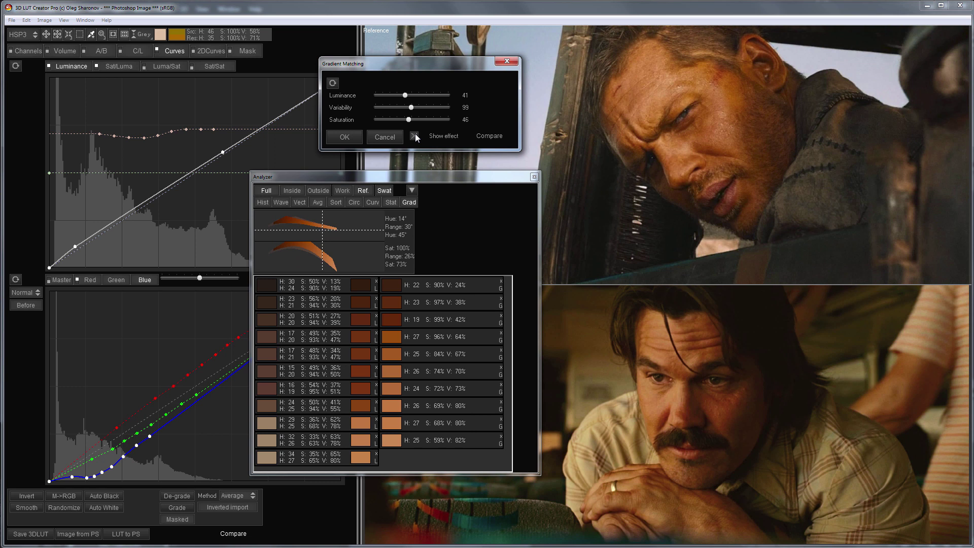
{"action": "left_click", "coordinate": [414, 135]}
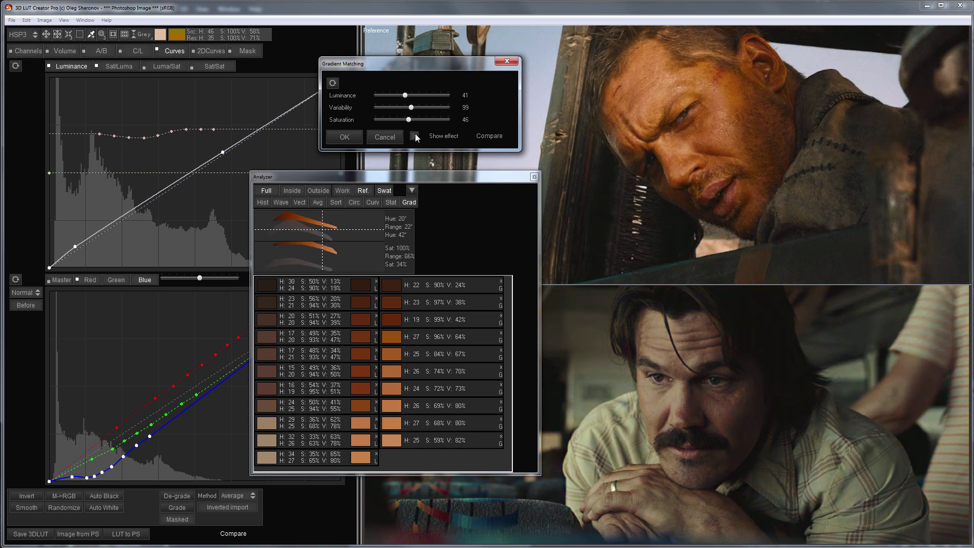
{"action": "left_click", "coordinate": [415, 134]}
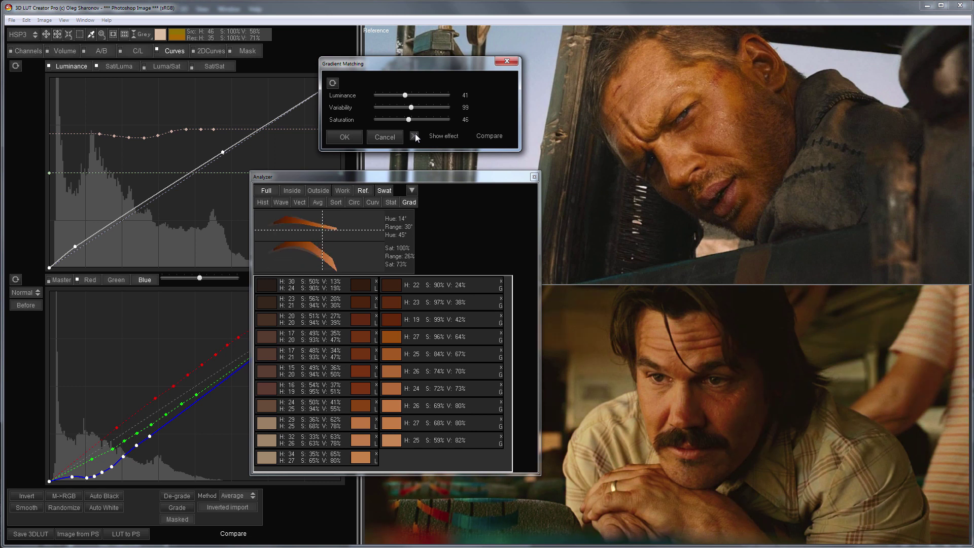
Accept the gradient match, send the LUT to Photoshop, and make Layer 1 visible beneath the LUT layer.
{"action": "left_click", "coordinate": [349, 137]}
{"action": "left_click", "coordinate": [133, 533]}
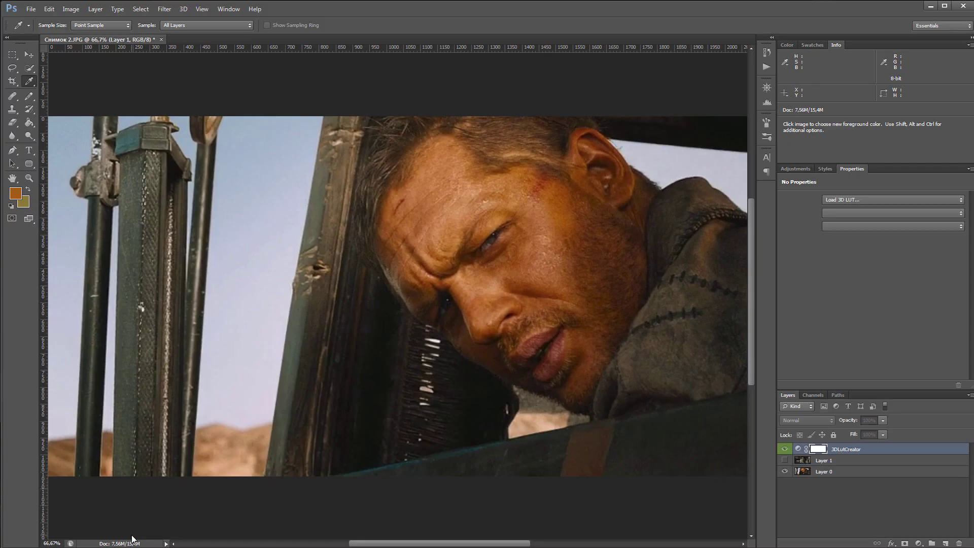
{"action": "left_click", "coordinate": [785, 460]}
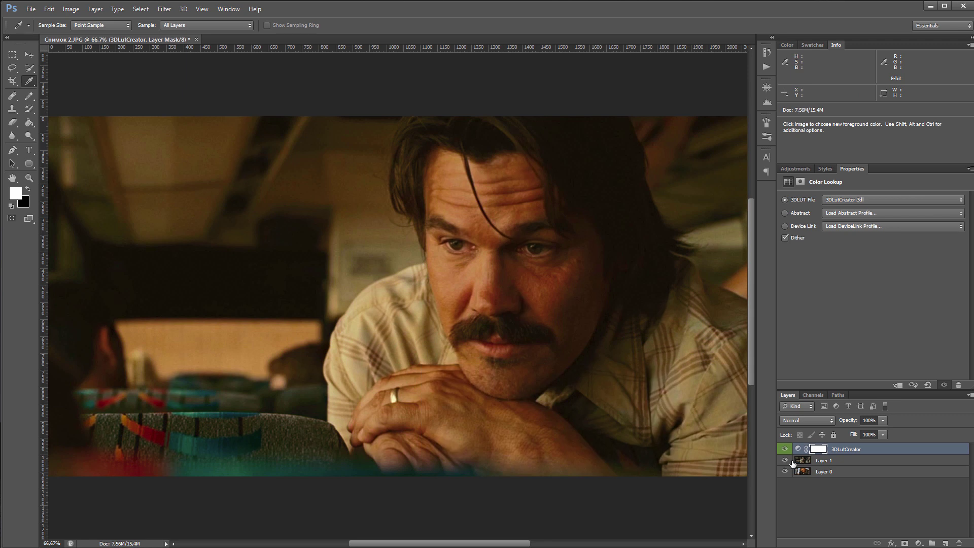
Compare Layer 1 with and without the 3DLutCreator adjustment layer, and rename that adjustment layer as 1.
{"action": "left_click", "coordinate": [785, 449]}
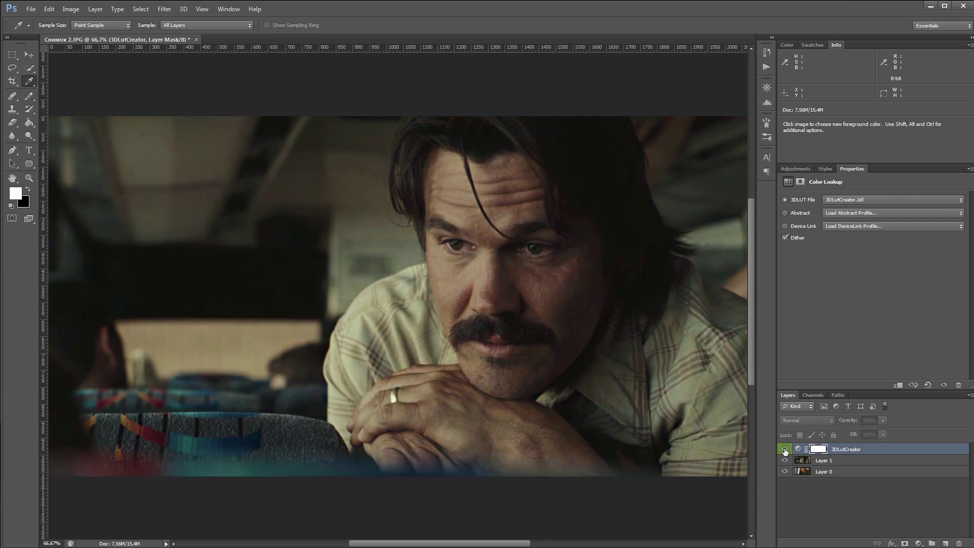
{"action": "left_click", "coordinate": [784, 449]}
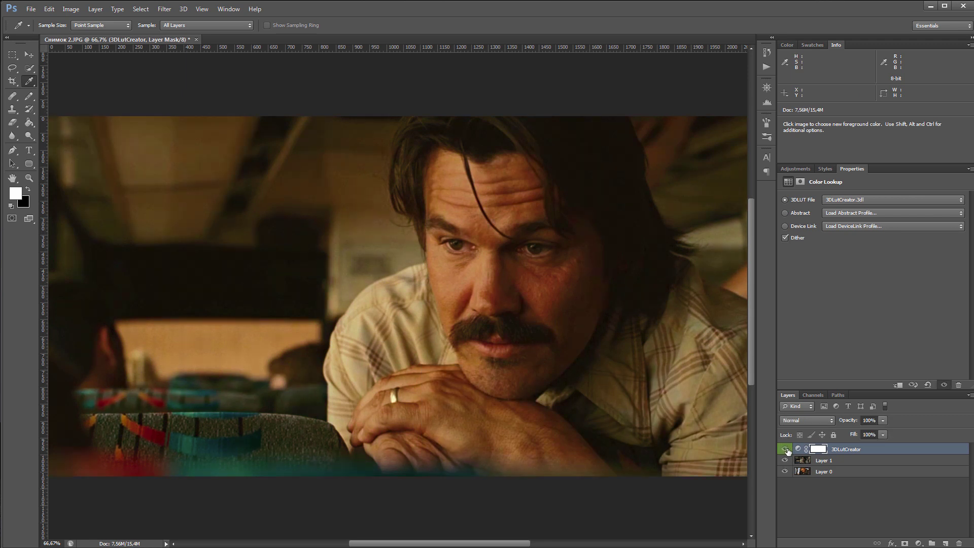
{"action": "double_click", "coordinate": [842, 450]}
{"action": "type", "text": "1"}
{"action": "key", "text": "Return"}
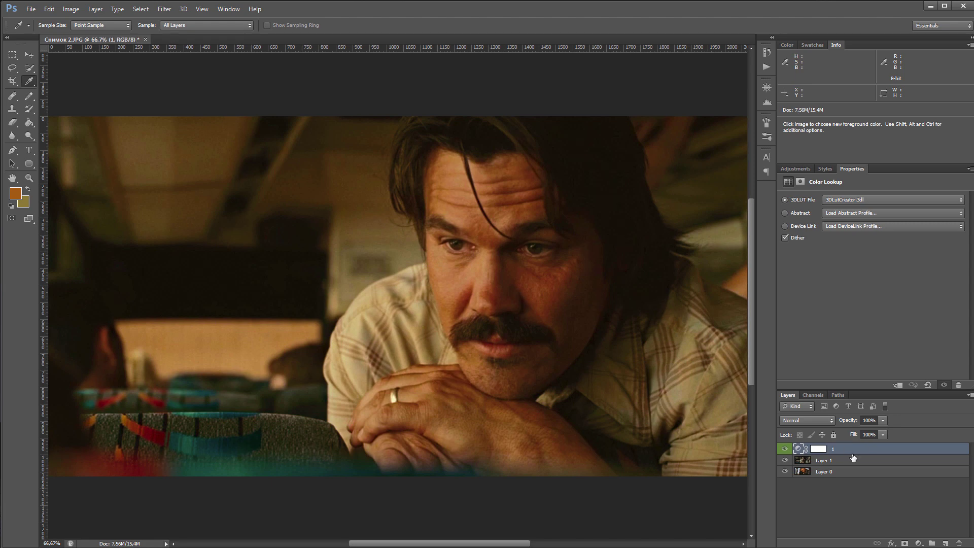
Switch to 3D LUT Creator, start a new preset and swap the working and reference images.
{"action": "key", "text": "alt+Tab"}
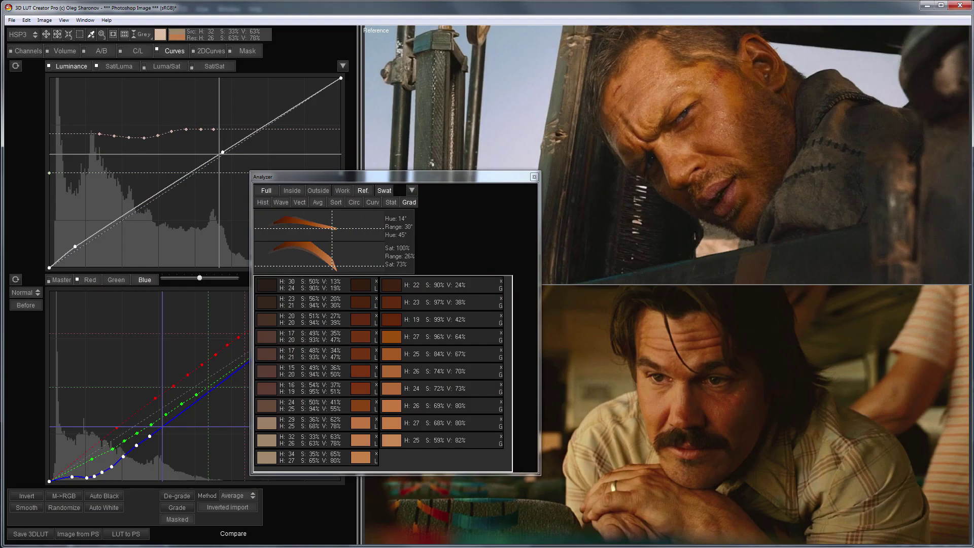
{"action": "key", "text": "ctrl+n"}
{"action": "key", "text": "Return"}
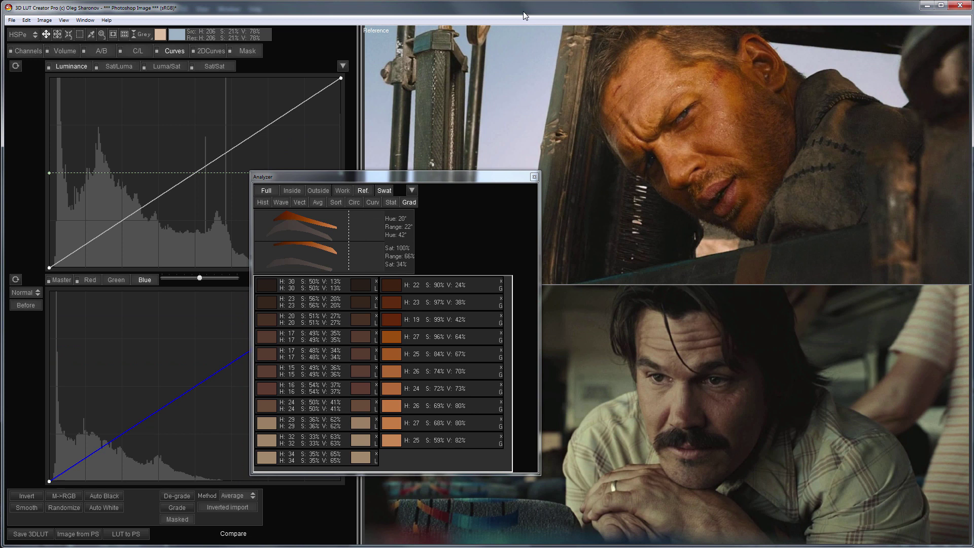
{"action": "key", "text": "ctrl+r"}
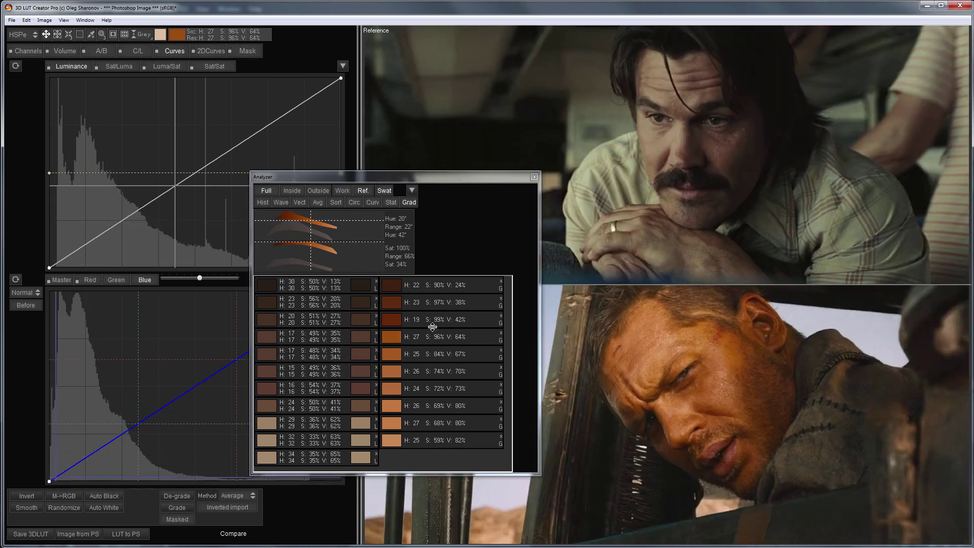
Swap the local and global swatches in the Analyzer and have it analyze the working image.
{"action": "left_click", "coordinate": [412, 191]}
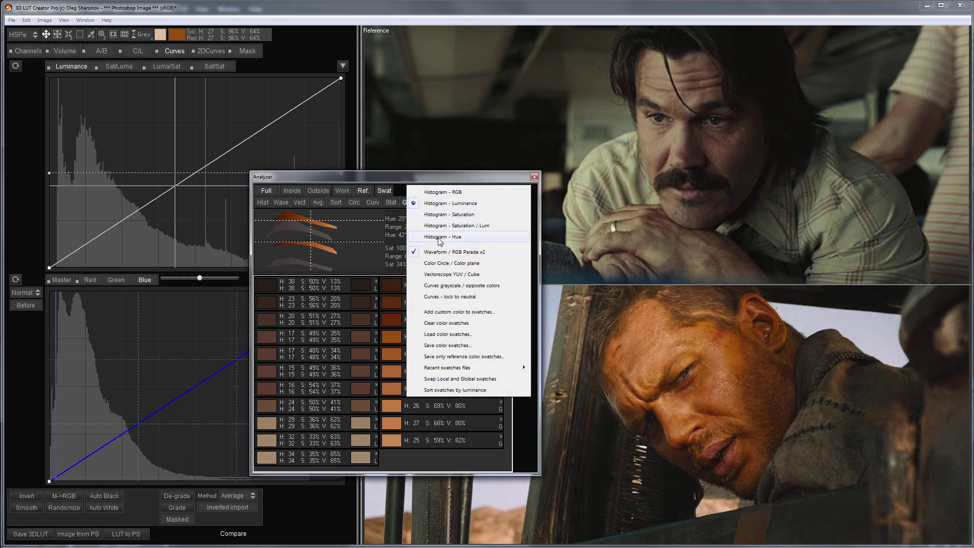
{"action": "left_click", "coordinate": [501, 378]}
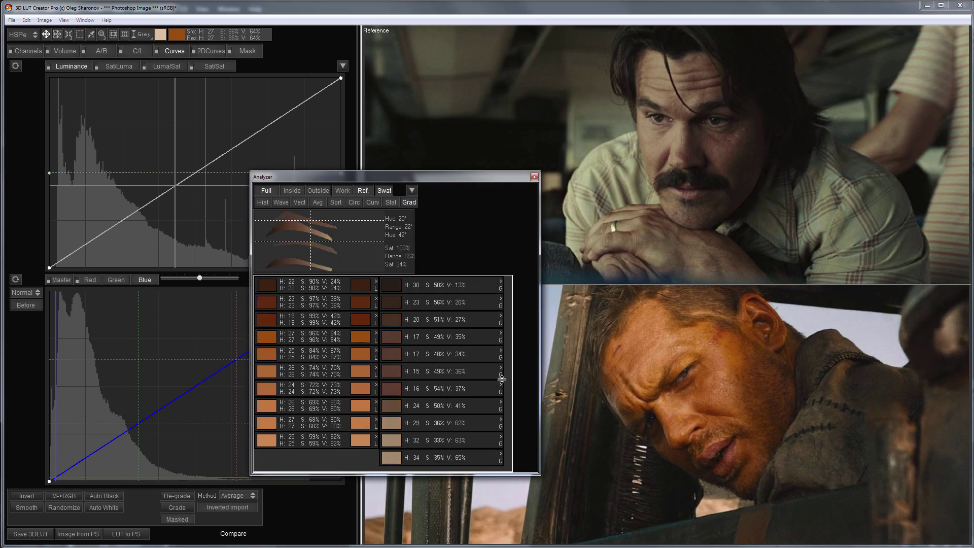
{"action": "left_click", "coordinate": [343, 191]}
Match the color gradient to the reference, trying Saturation 0 before accepting Luminance 100, Variability 132 and Saturation 65.
{"action": "left_click", "coordinate": [26, 20]}
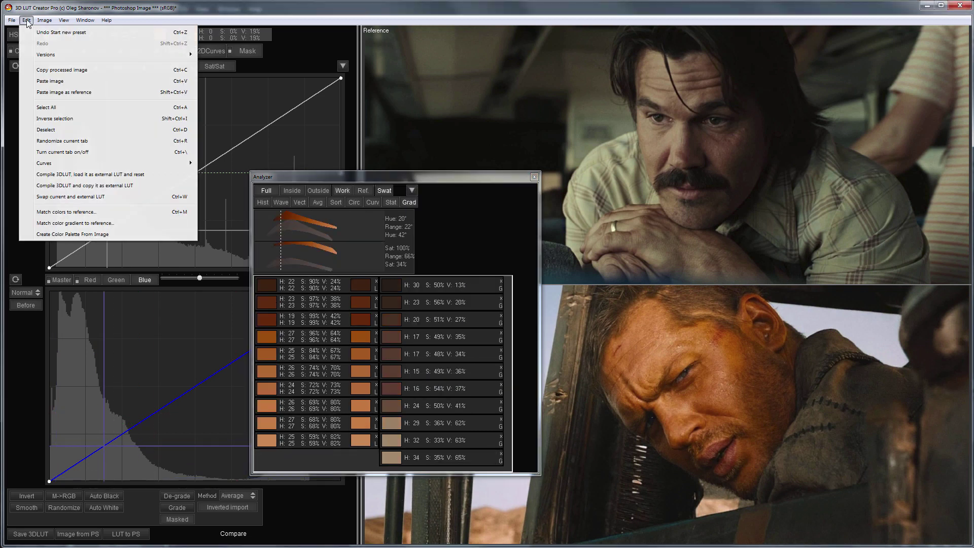
{"action": "left_click", "coordinate": [116, 229]}
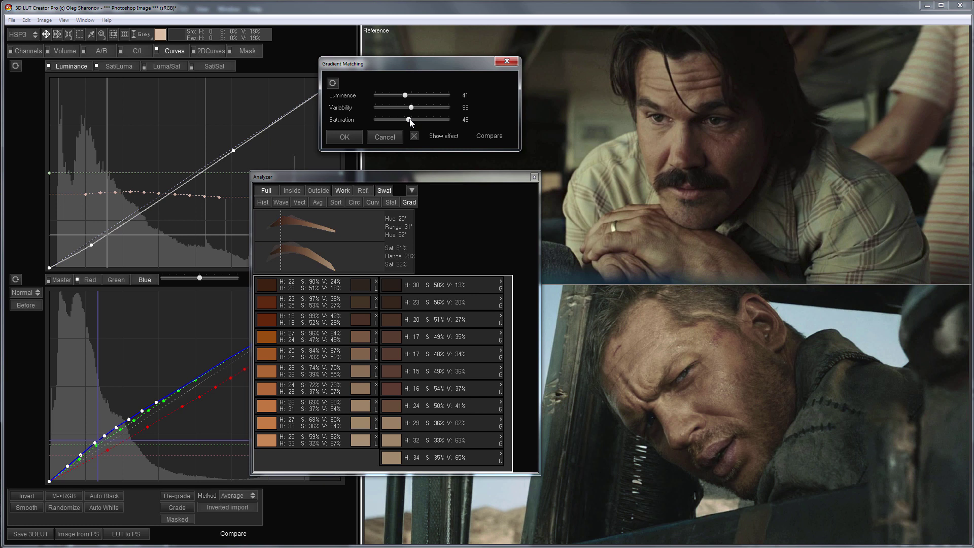
{"action": "left_click_drag", "start_coordinate": [409, 120], "coordinate": [364, 119]}
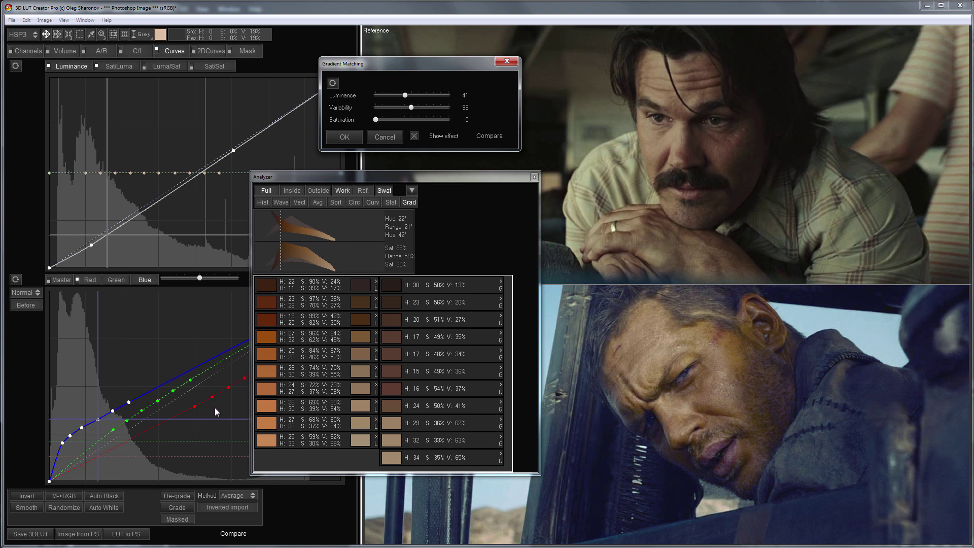
{"action": "left_click", "coordinate": [385, 120]}
{"action": "left_click_drag", "start_coordinate": [405, 120], "coordinate": [449, 101]}
{"action": "left_click", "coordinate": [411, 96]}
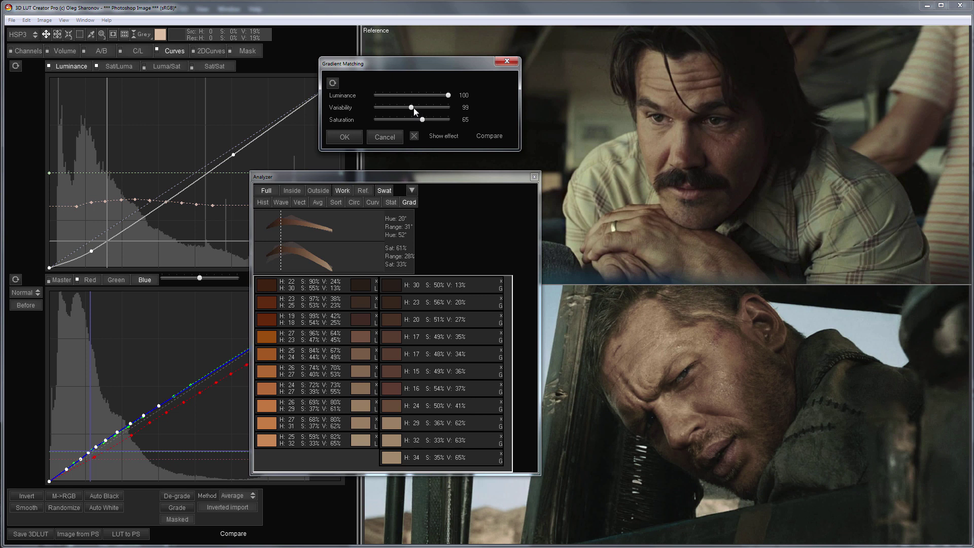
{"action": "left_click_drag", "start_coordinate": [411, 108], "coordinate": [426, 111]}
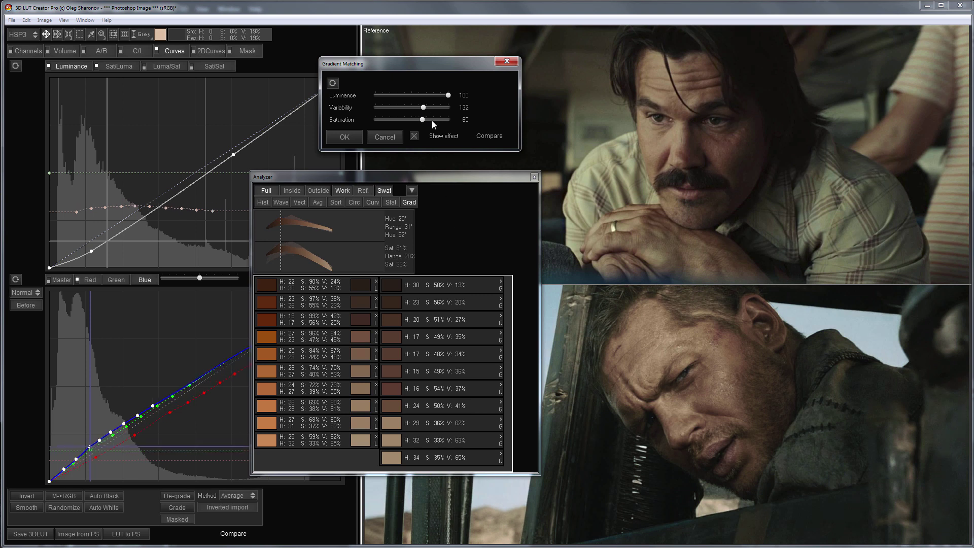
{"action": "left_click", "coordinate": [344, 137]}
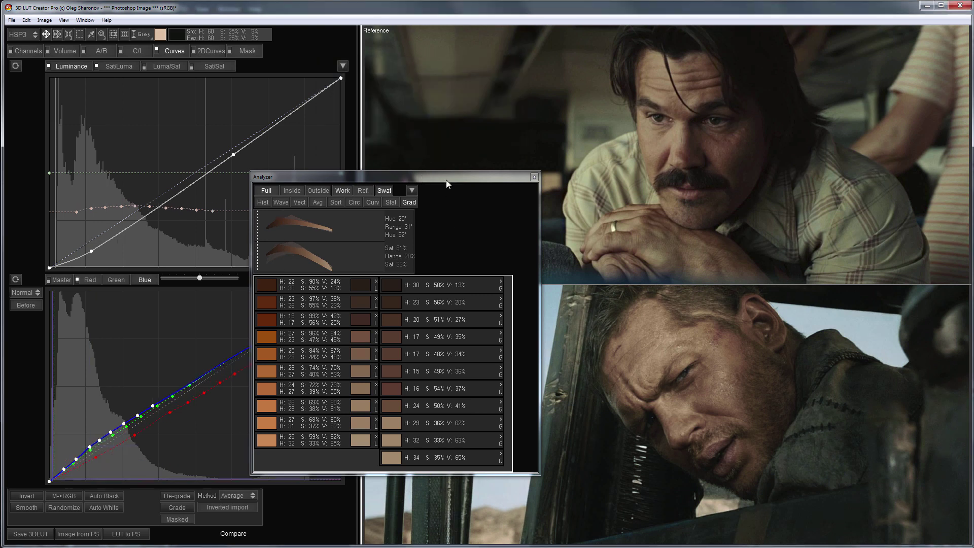
Send the LUT to Photoshop, then hide adjustment layer 1 and Layer 1 to compare Layer 0 with and without the 3DLutCreator layer.
{"action": "left_click_drag", "start_coordinate": [446, 180], "coordinate": [312, 118]}
{"action": "left_click", "coordinate": [125, 533]}
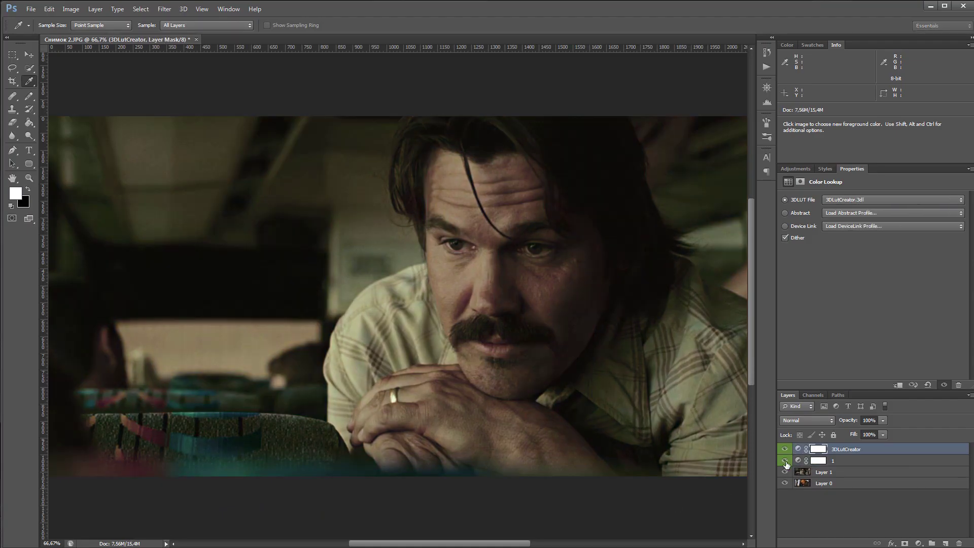
{"action": "left_click", "coordinate": [785, 460]}
{"action": "left_click", "coordinate": [785, 471]}
{"action": "left_click", "coordinate": [786, 450]}
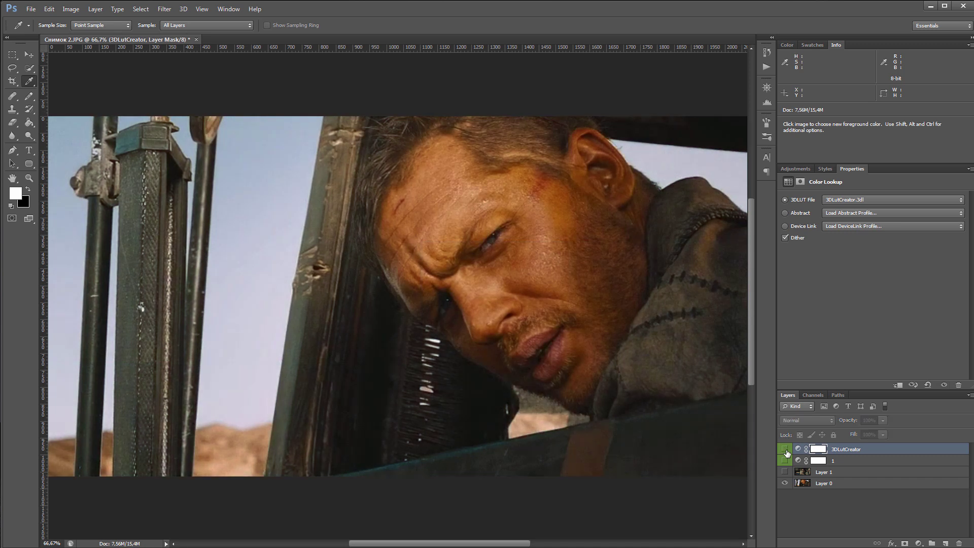
{"action": "left_click", "coordinate": [786, 450]}
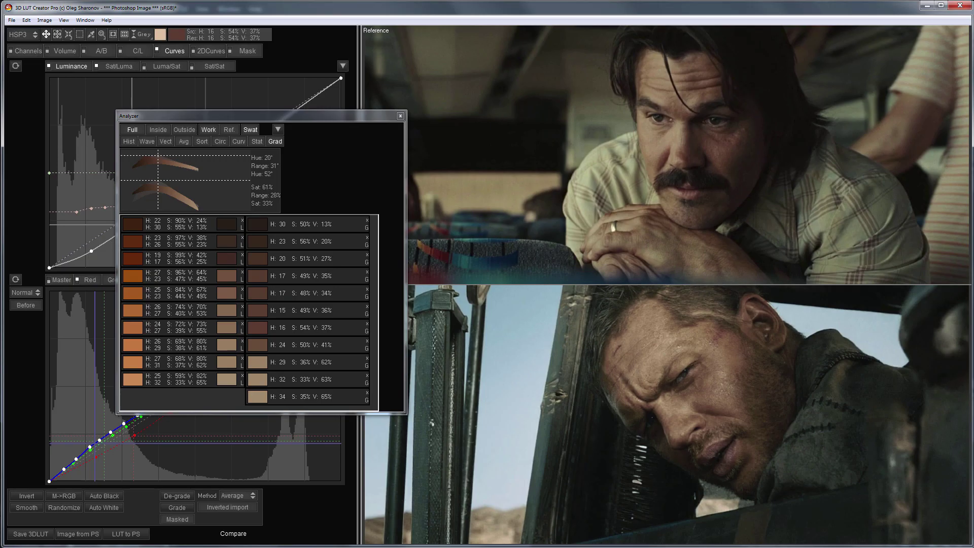
Return to 3D LUT Creator and move the Analyzer window to uncover more of the curve graphs.
{"action": "left_click_drag", "start_coordinate": [277, 113], "coordinate": [416, 75]}
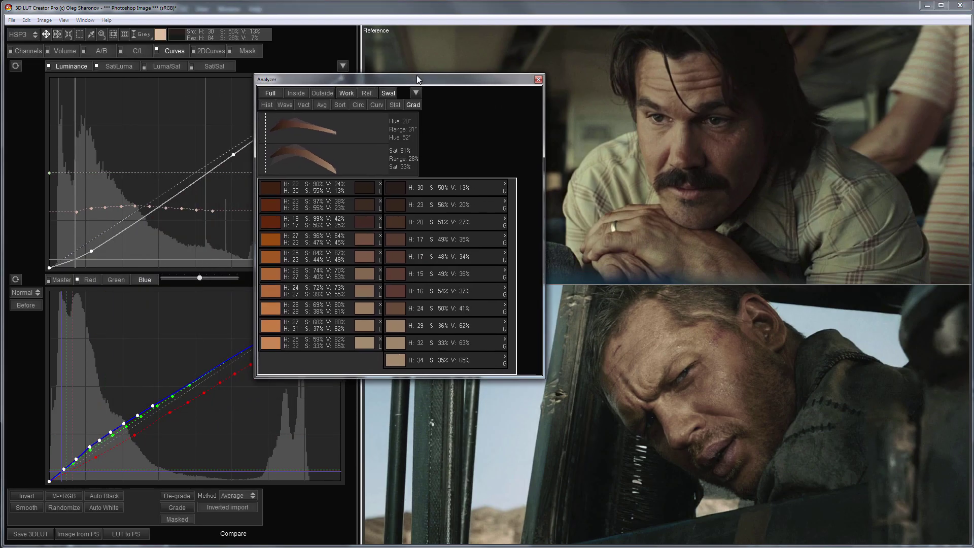